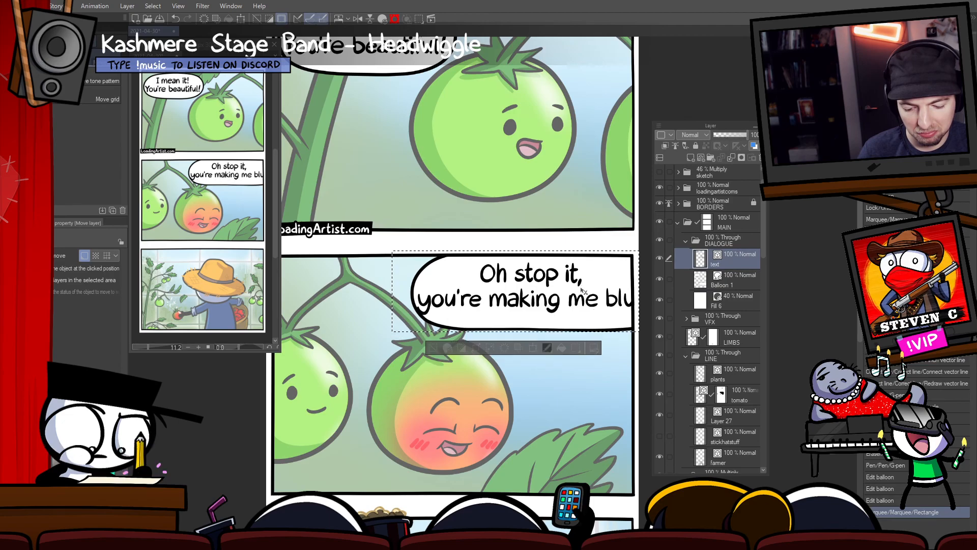
- Clear the selection and slightly reduce the height of the second panel's speech balloon from its lower edge
key(ctrl+d)
key(y)
ctrl+shift+click(478, 331)
drag(462, 329, 460, 323)
key(ctrl+z)
key(o)
click(472, 328)
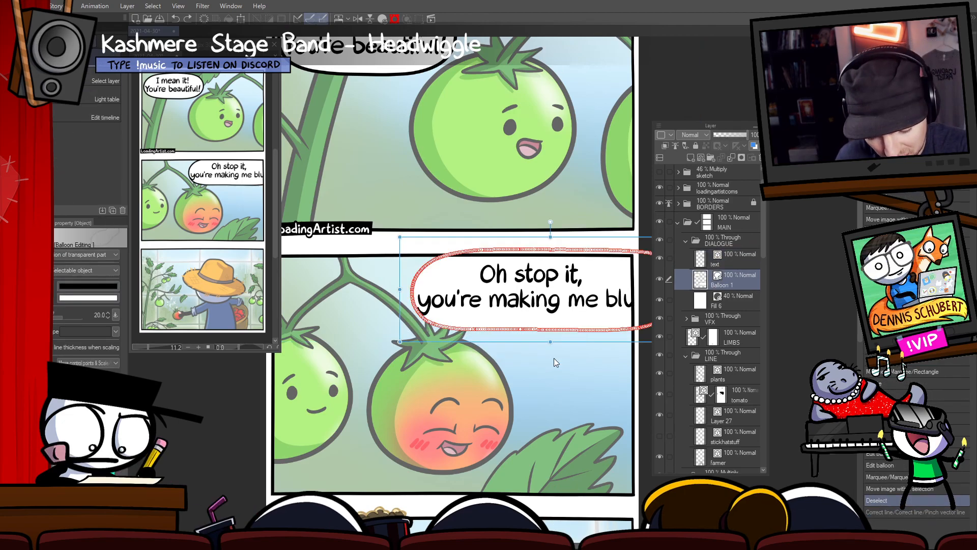
drag(550, 341, 544, 340)
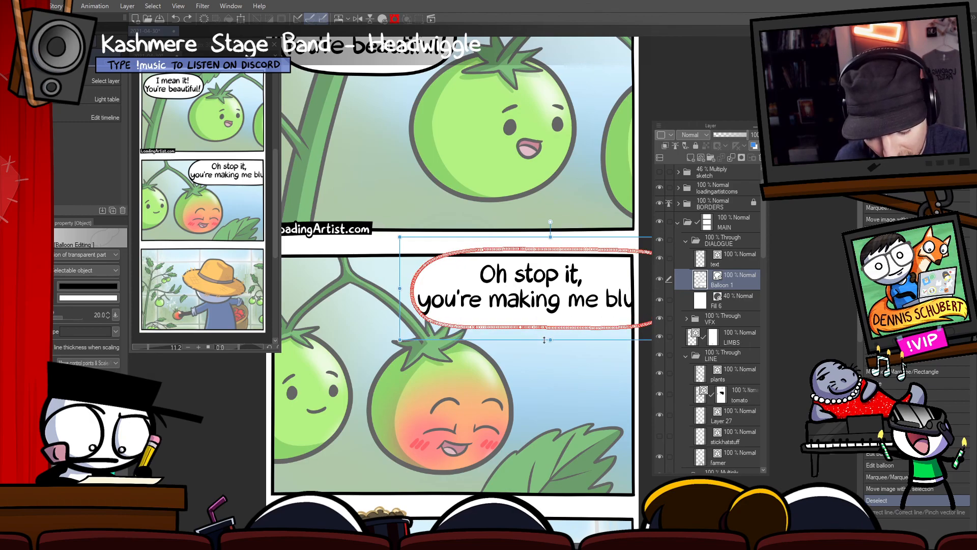
scroll(539, 367, down, 5)
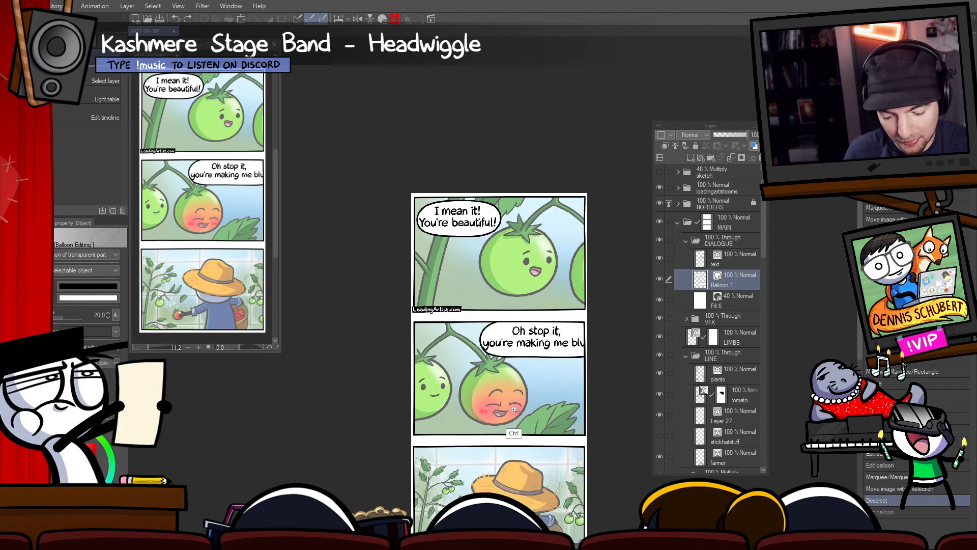
scroll(507, 420, up, 5)
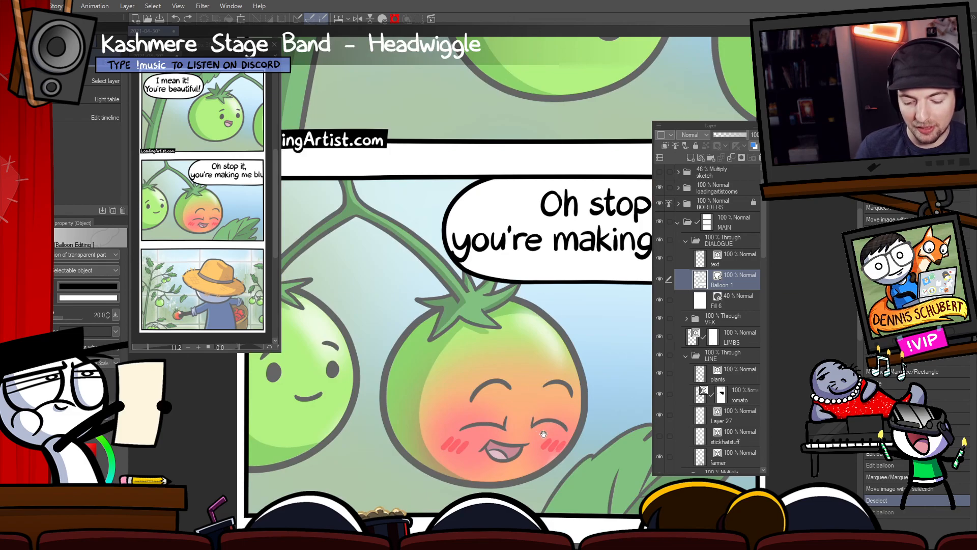
scroll(560, 425, down, 2)
- Hide the Balloon 1 layer, lasso "Oh stop it," on the text layer and move it in front of "you're making me blu" on one line
key(k)
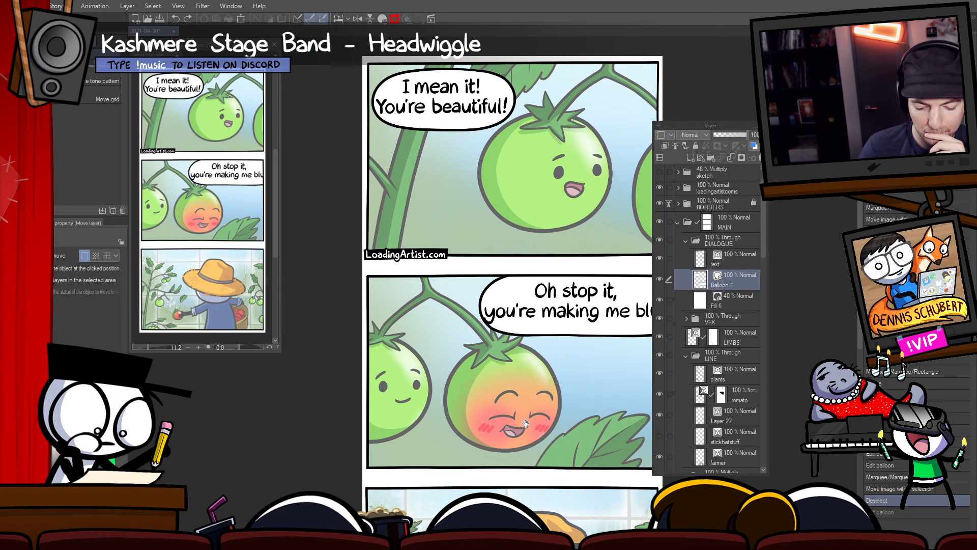
drag(595, 413, 549, 412)
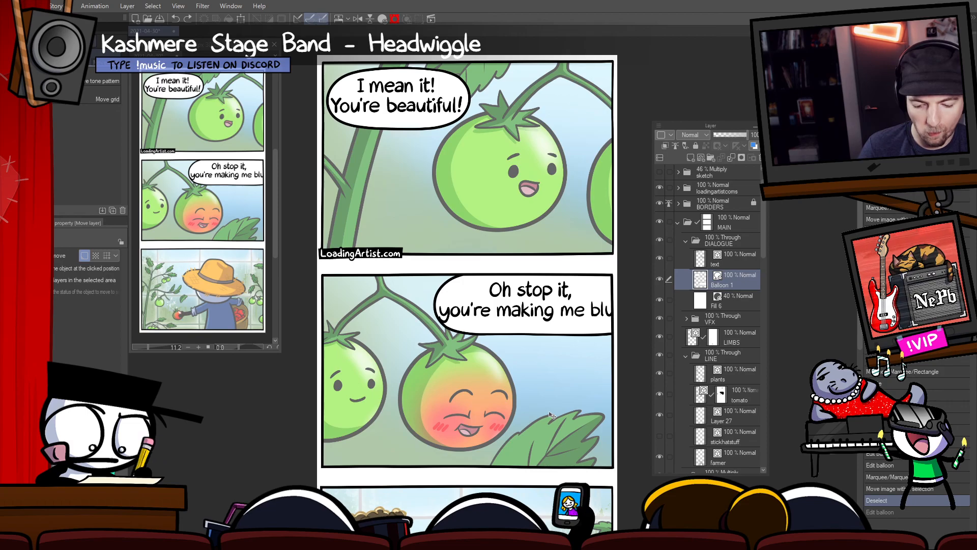
click(659, 280)
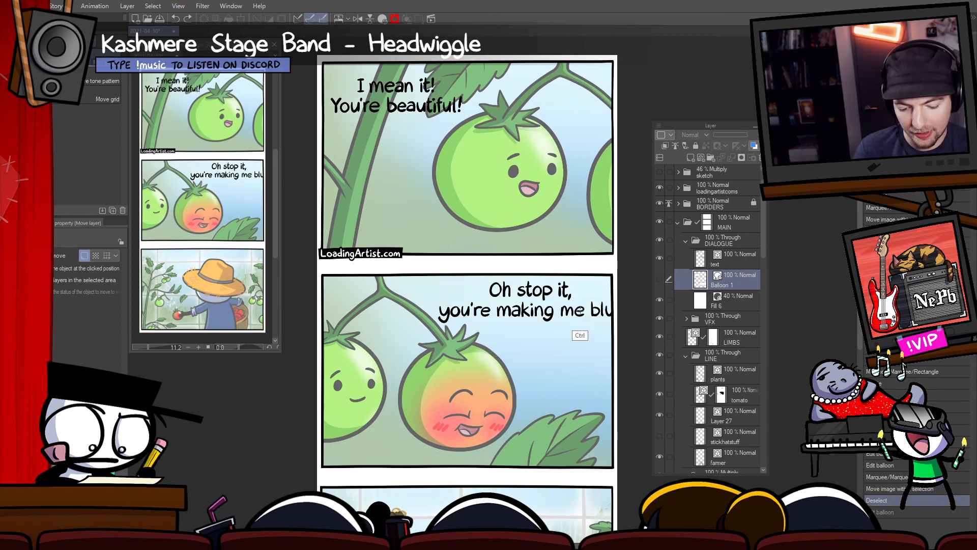
ctrl+click(580, 310)
key(m)
drag(575, 298, 549, 301)
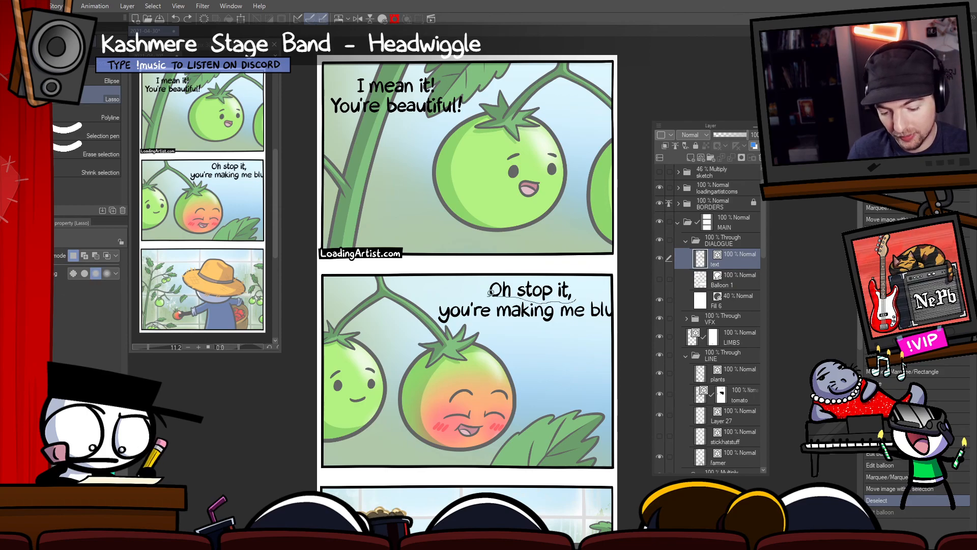
mouse_move(490, 292)
mouse_down()
mouse_move(615, 270)
mouse_move(610, 284)
mouse_move(356, 344)
mouse_move(228, 367)
mouse_move(200, 362)
mouse_up()
key(k)
scroll(512, 293, up, 4)
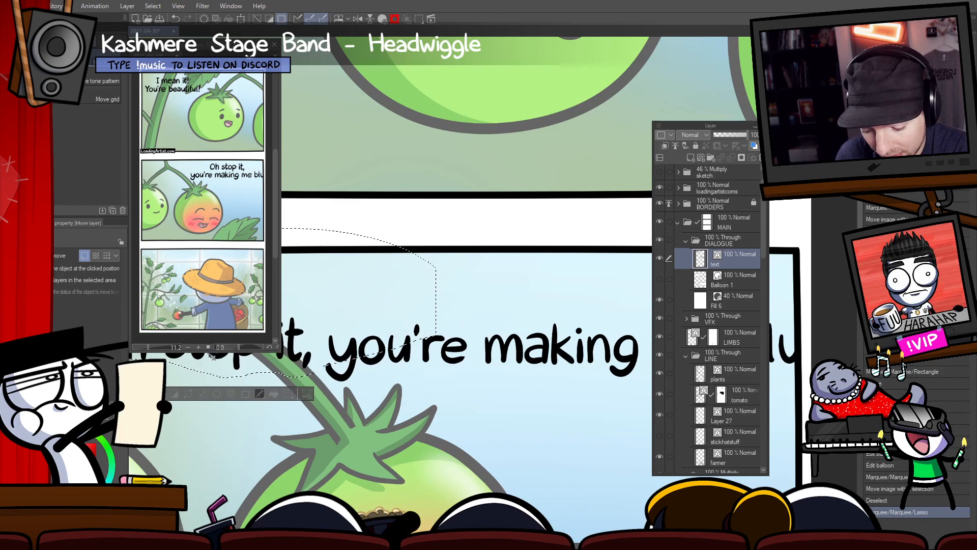
drag(353, 391, 509, 370)
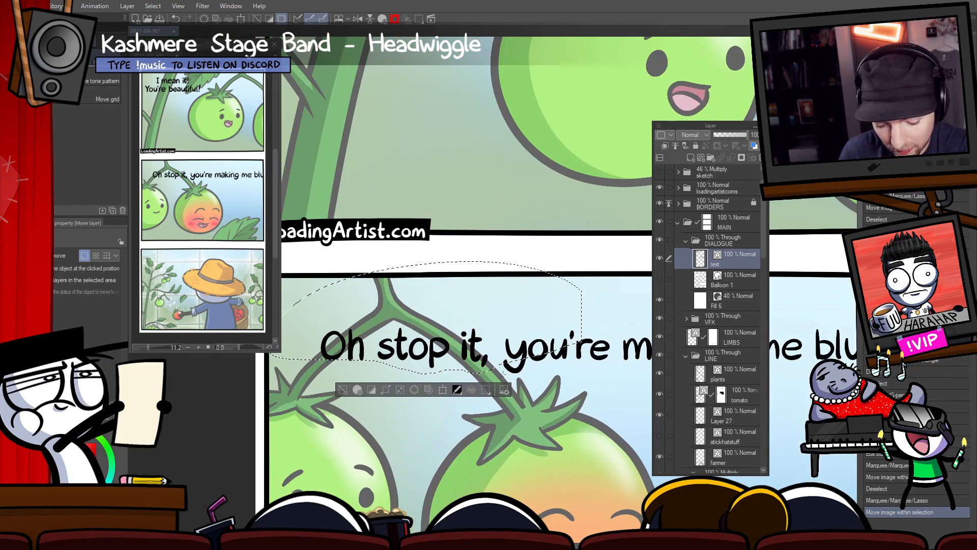
key(ctrl+d)
- Select the whole one-line dialogue in the second panel, move it up towards the panel's upper border and clear the selection
drag(490, 429, 459, 451)
key(m)
mouse_move(417, 388)
mouse_down()
mouse_move(607, 436)
mouse_move(573, 406)
mouse_up()
key(k)
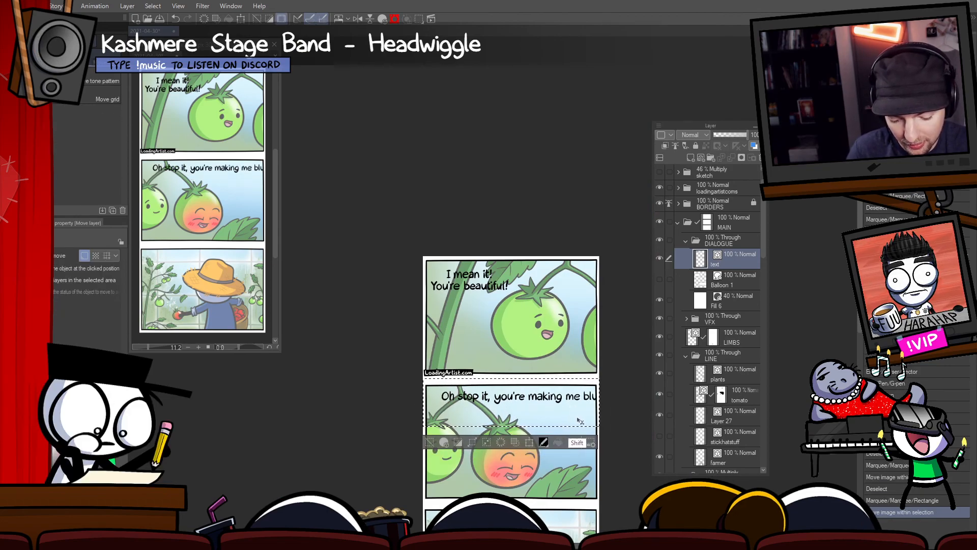
key(ctrl+d)
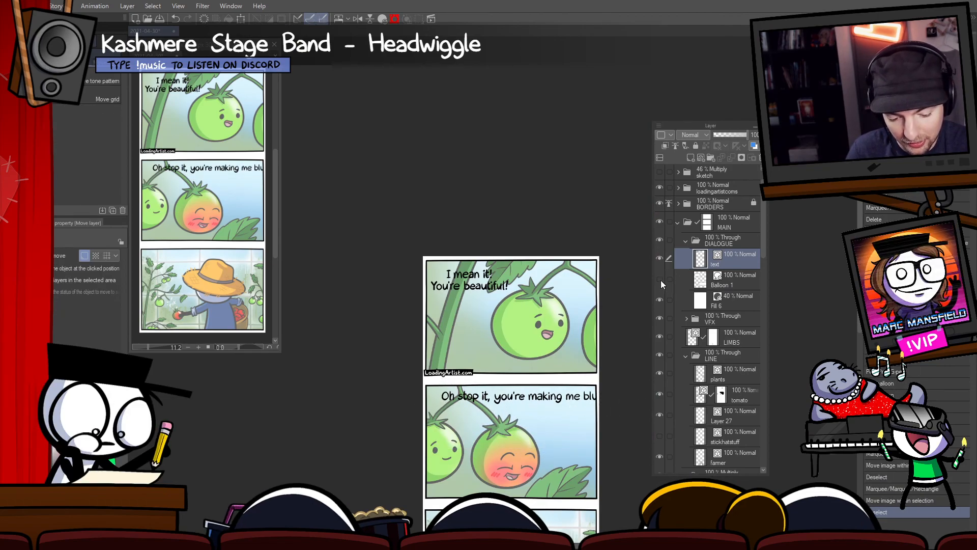
- Show the Balloon 1 layer again and resize the second panel's balloon to fit around the single line of text
click(660, 280)
ctrl+shift+click(510, 421)
key(o)
click(508, 420)
drag(480, 431, 420, 419)
key(k)
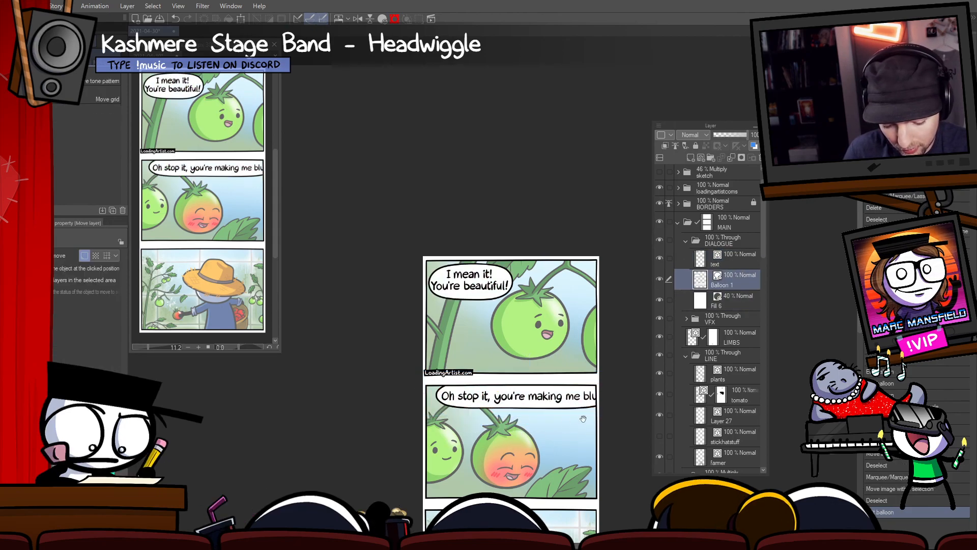
- Pull the lower-right curve of the first panel's balloon outward with Pinch vector line
drag(584, 418, 594, 404)
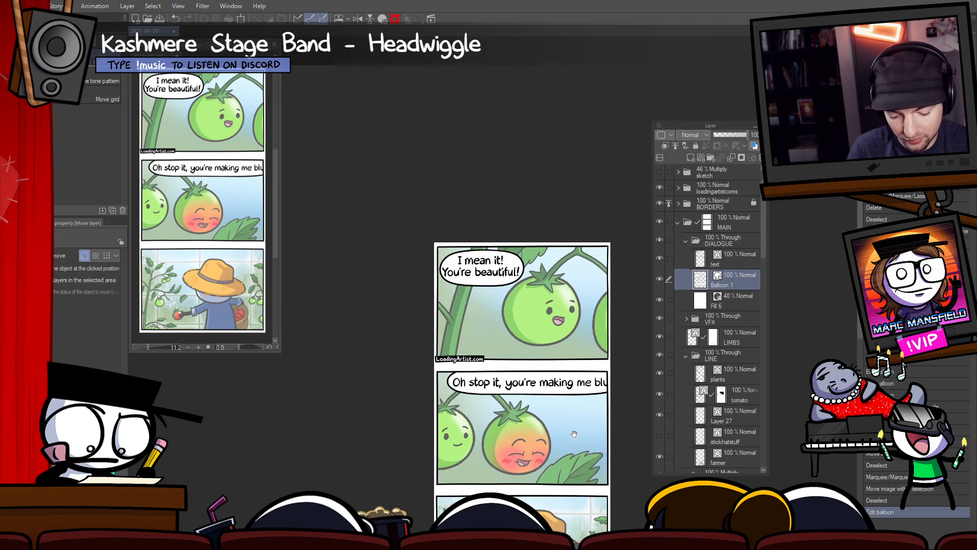
drag(505, 286, 552, 285)
key(y)
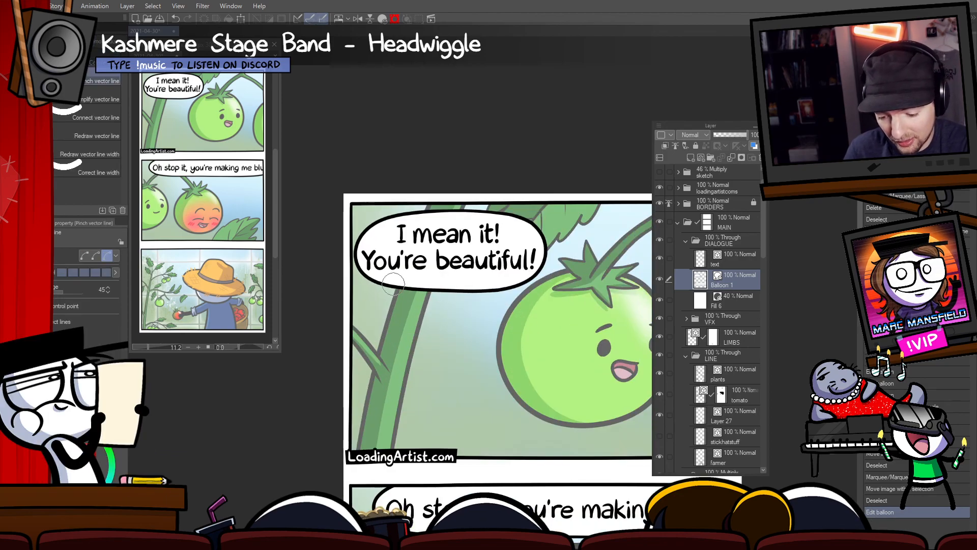
drag(385, 279, 375, 284)
key(ctrl+z)
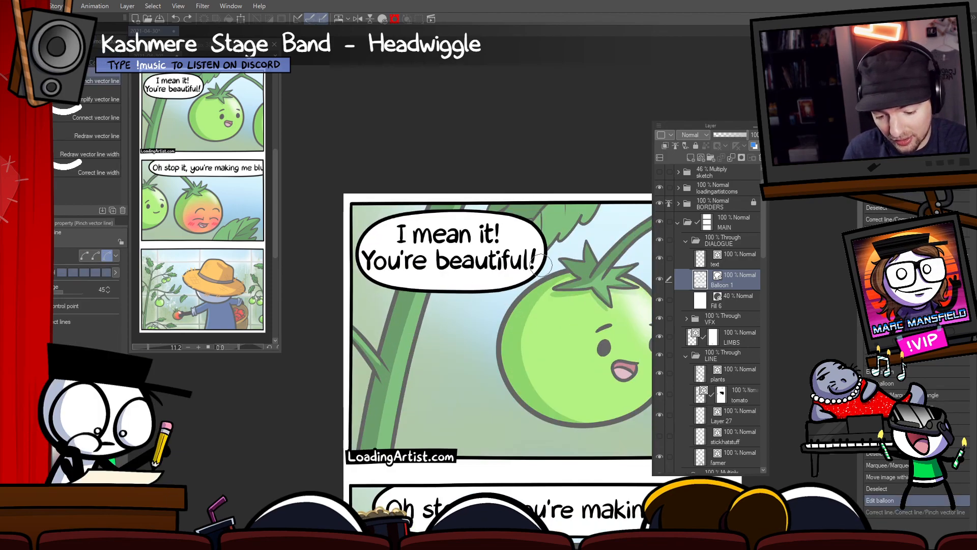
drag(514, 285, 527, 284)
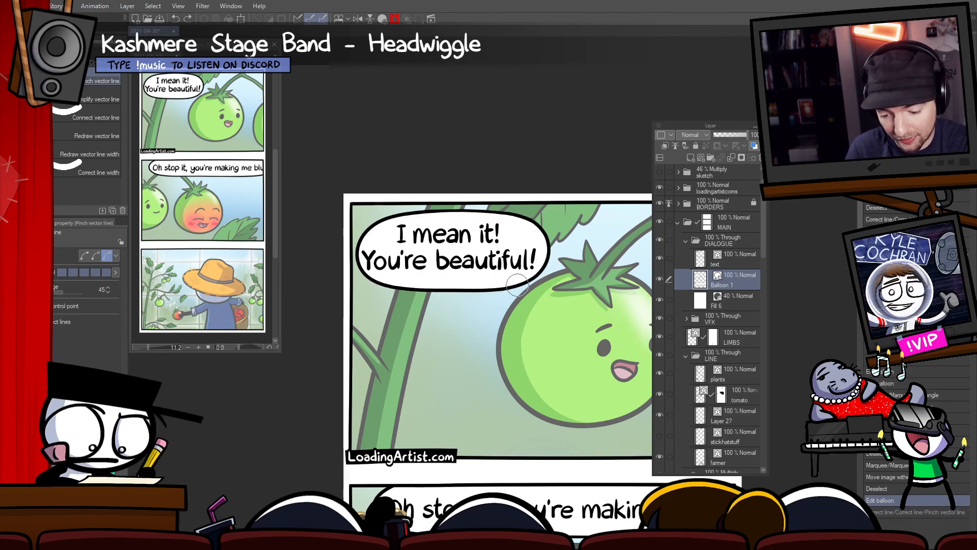
- Try to reshape the left side of the first panel's balloon out to the panel border with Pinch vector line
drag(373, 282, 367, 286)
key(ctrl+z)
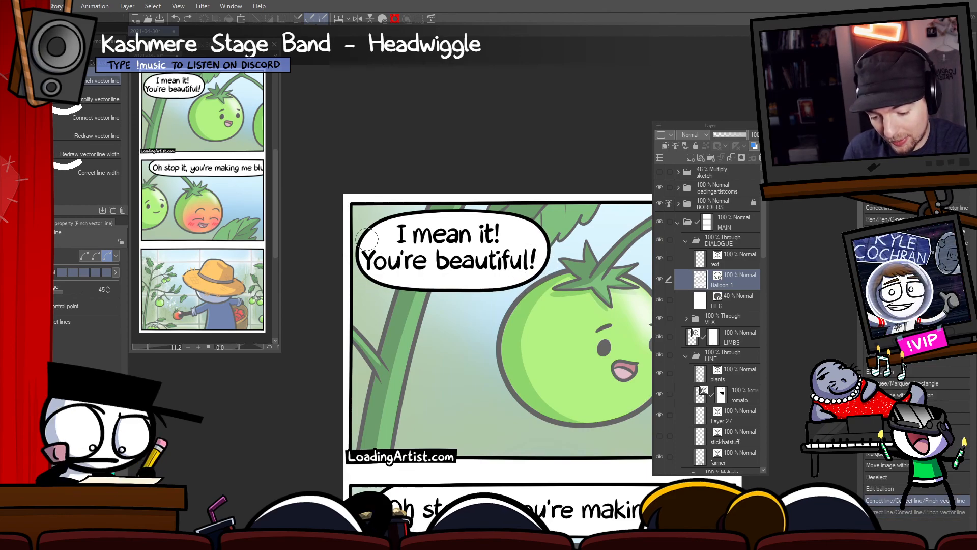
drag(364, 236, 351, 237)
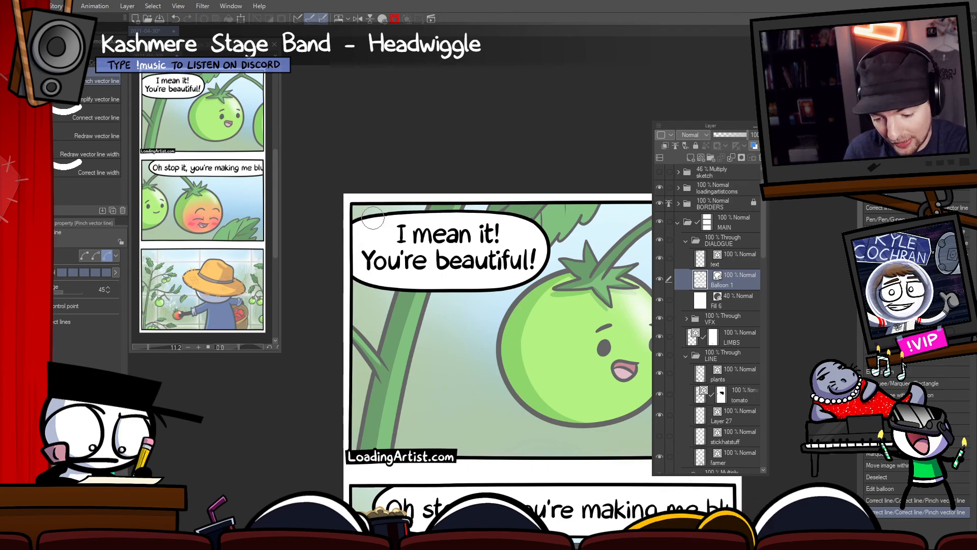
drag(400, 286, 379, 279)
key(ctrl+z)
drag(541, 327, 519, 339)
scroll(519, 339, down, 5)
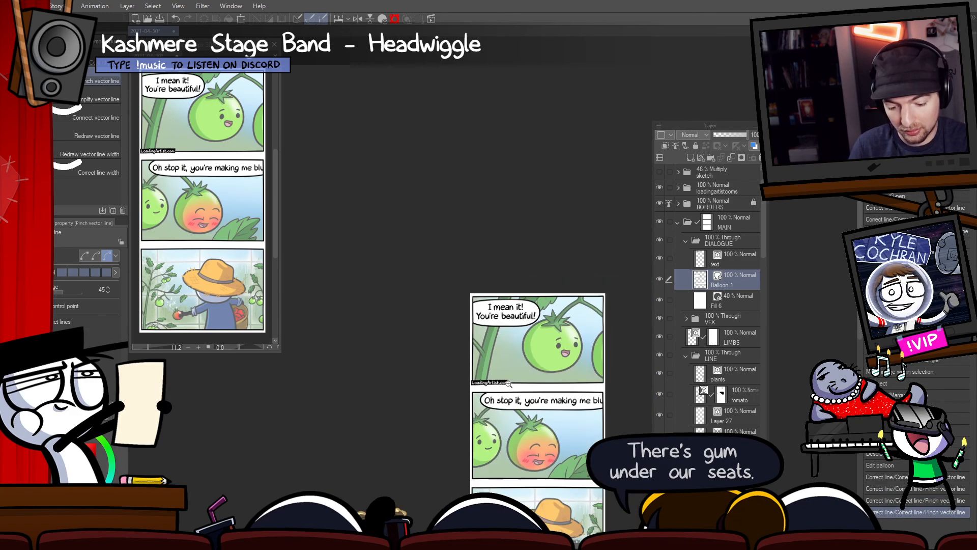
key(ctrl+z)
key(ctrl+z)
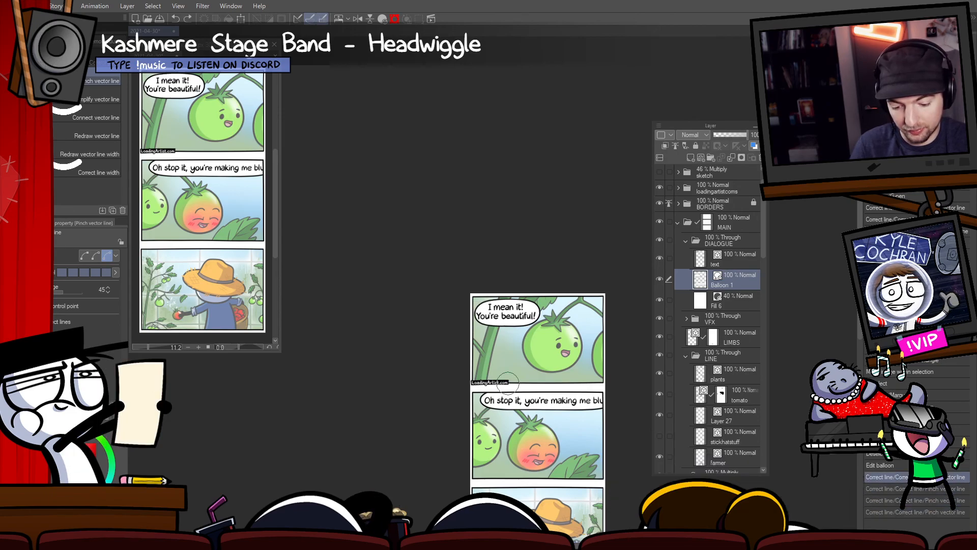
- Select the first panel's balloon as an object and cut it from the Balloon 1 layer
scroll(507, 381, up, 4)
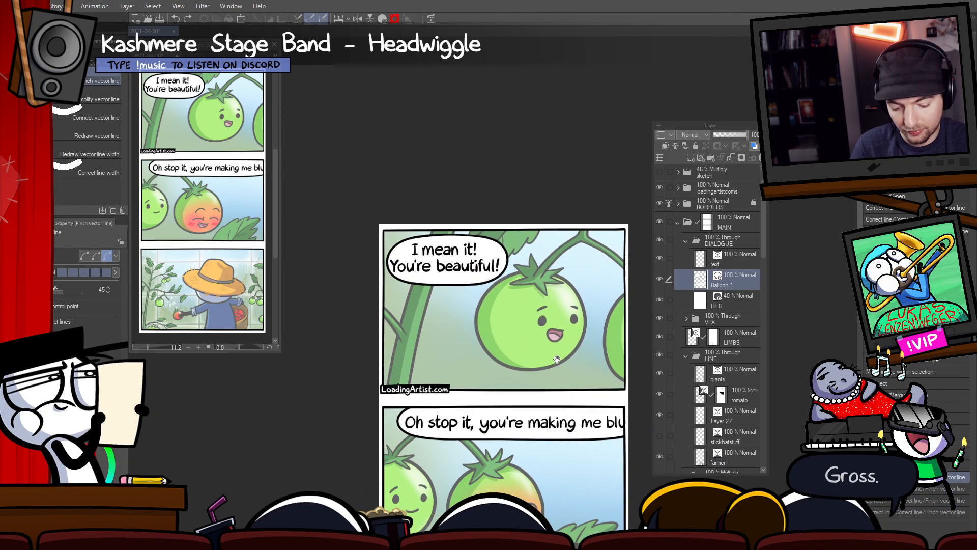
key(o)
click(473, 270)
key(ctrl+x)
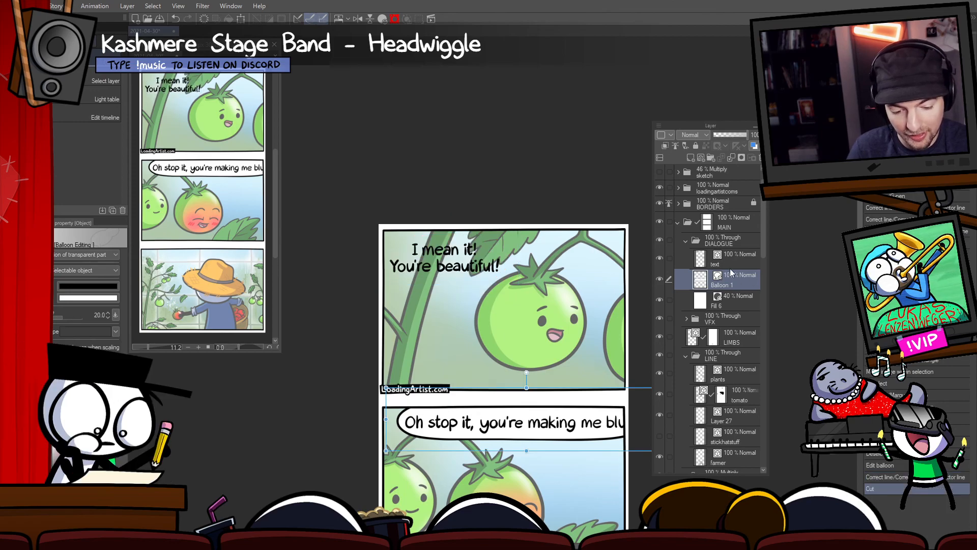
- Create a new layer folder above the BORDERS folder and name it DIALOGUE
click(725, 239)
click(724, 216)
click(723, 192)
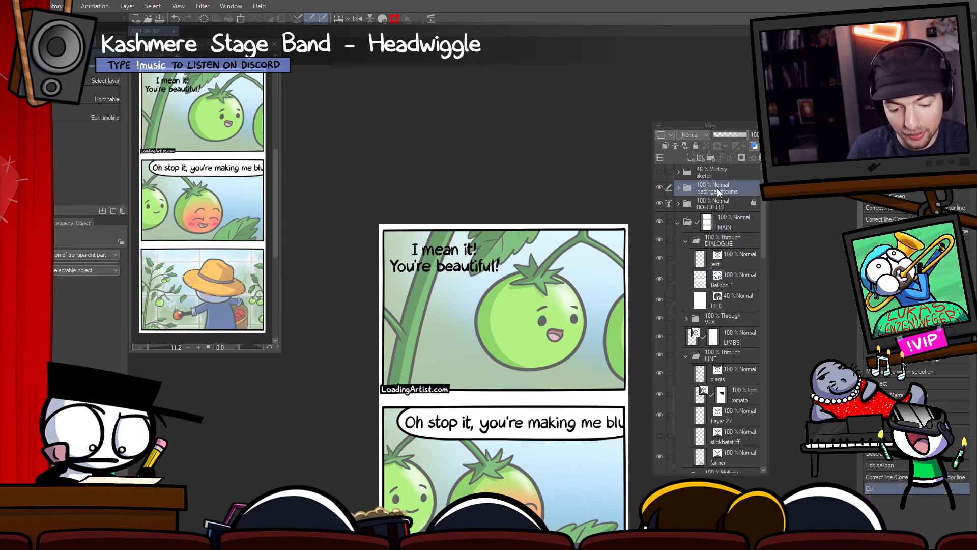
click(716, 202)
click(713, 158)
double_click(707, 206)
text(D)
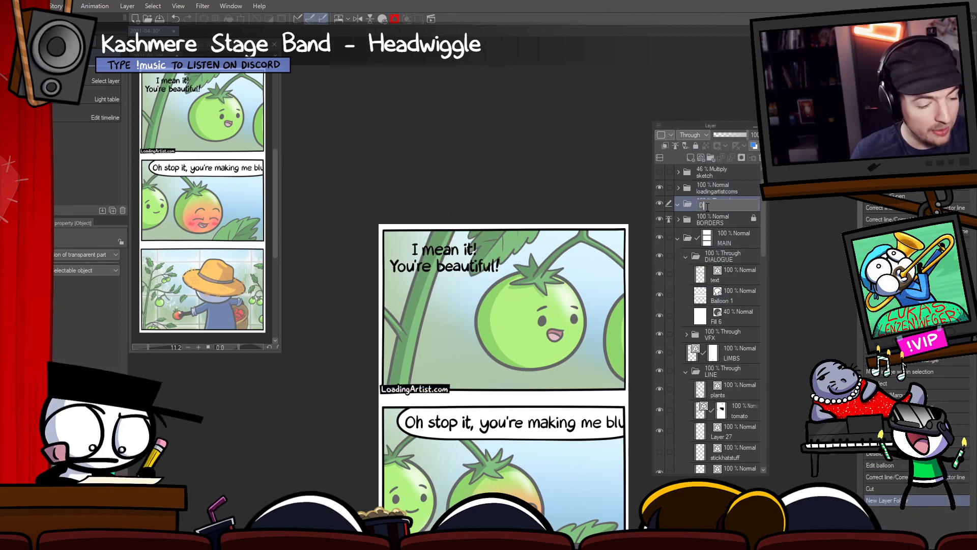
text(IALOGUE)
- Paste the balloon into the new DIALOGUE folder and move it up and left to overlap the first panel's corner
key(ctrl+v)
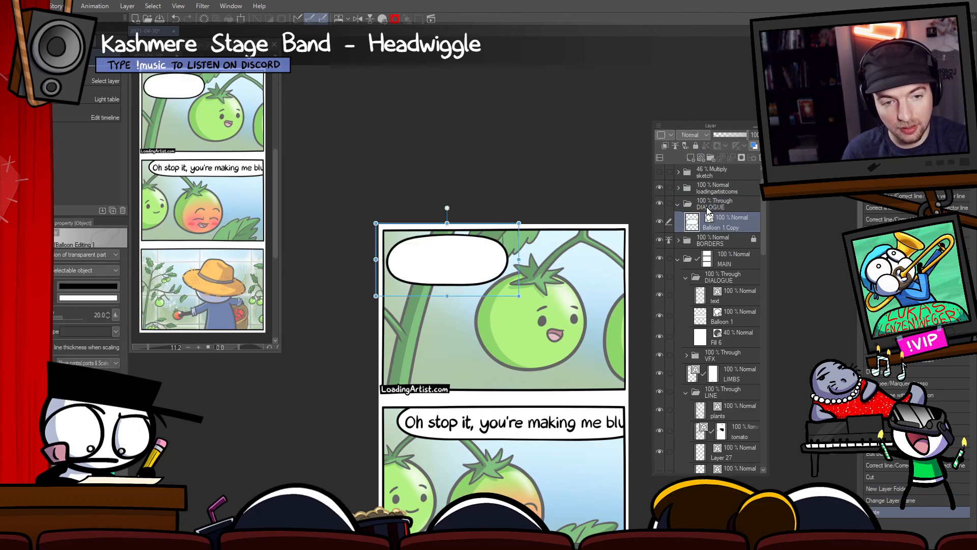
key(k)
drag(491, 261, 484, 254)
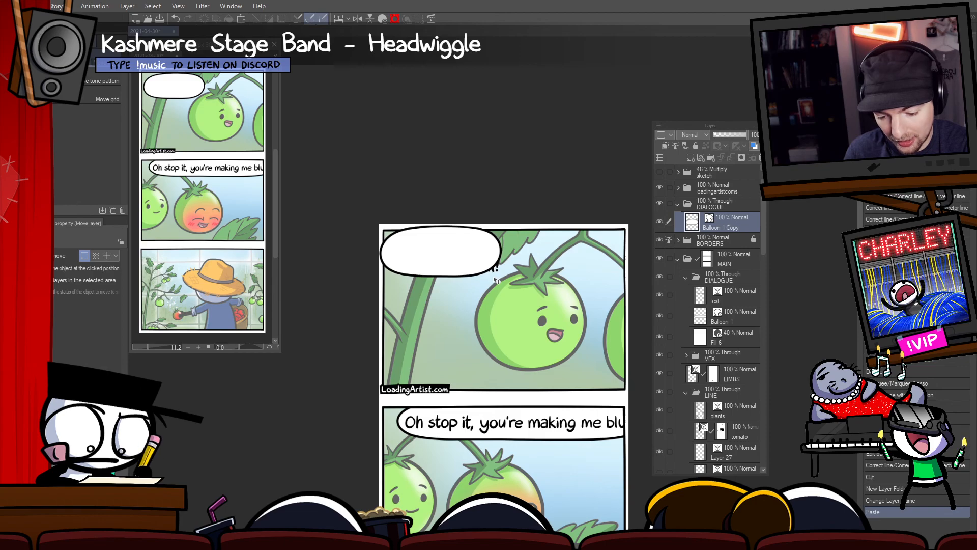
- Cut the "I mean it! You're beautiful!" text from the text layer, paste it above the moved balloon layer and position it inside that balloon
click(723, 299)
key(m)
drag(544, 183, 583, 164)
key(ctrl+x)
key(ctrl+d)
click(746, 223)
key(ctrl+v)
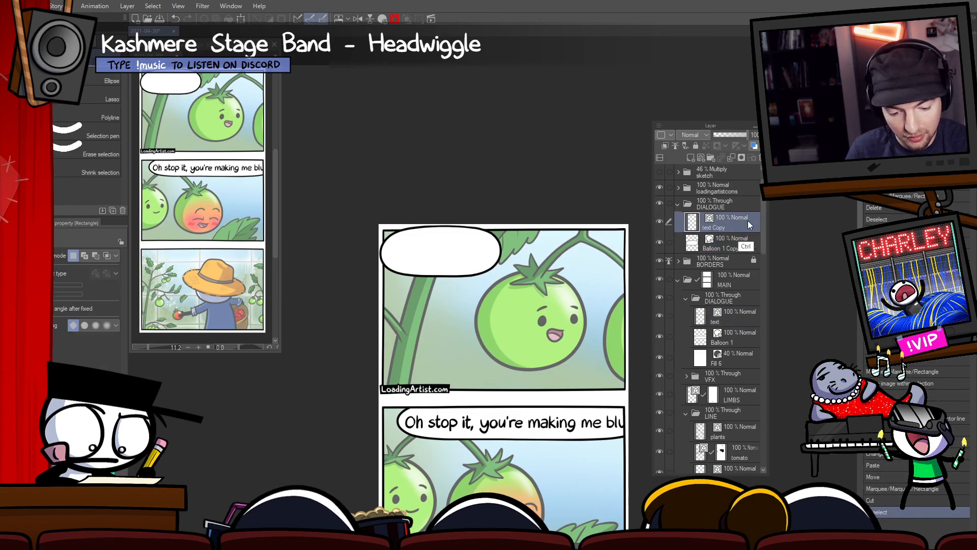
key(k)
drag(513, 301, 526, 259)
- Adjust the outline of the first panel's balloon around its text with Pinch vector line on the Balloon 1 Copy layer
key(y)
ctrl+shift+click(523, 261)
key(ctrl+z)
ctrl+shift+click(486, 285)
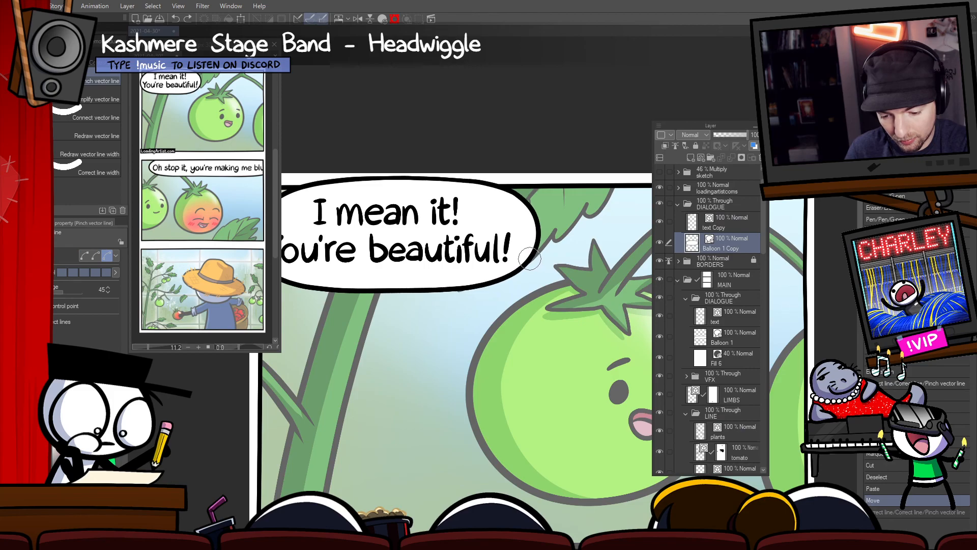
scroll(504, 283, down, 1)
drag(481, 288, 466, 295)
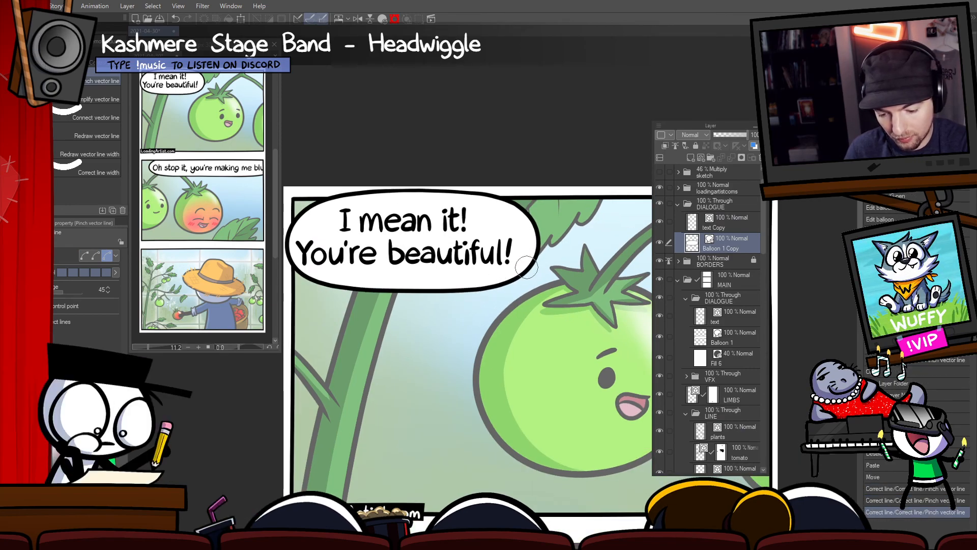
drag(531, 262, 588, 267)
- Nudge the text Copy layer to center the first panel's dialogue within its balloon
click(737, 224)
key(m)
key(k)
drag(375, 334, 380, 334)
scroll(556, 348, down, 3)
- Reshape the left end of the second panel's balloon on the Balloon 1 layer with Pinch vector line
drag(556, 348, 446, 158)
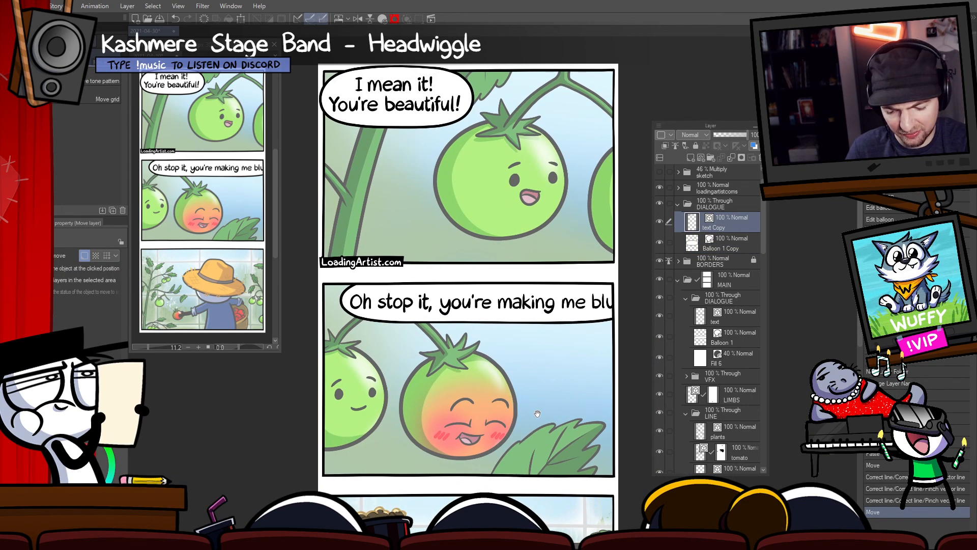
scroll(376, 309, up, 3)
scroll(377, 308, up, 1)
key(y)
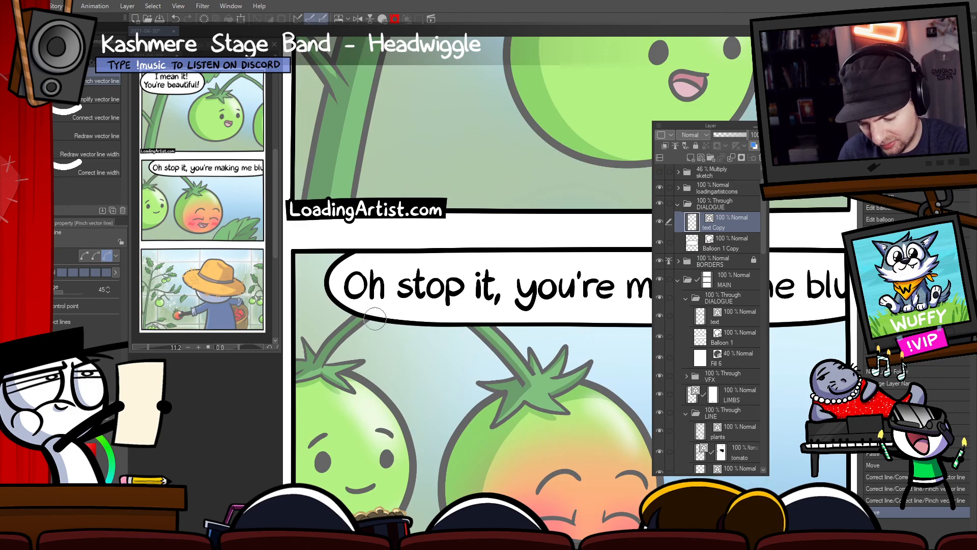
ctrl+shift+click(332, 301)
drag(329, 297, 324, 299)
drag(417, 276, 443, 301)
drag(371, 284, 368, 282)
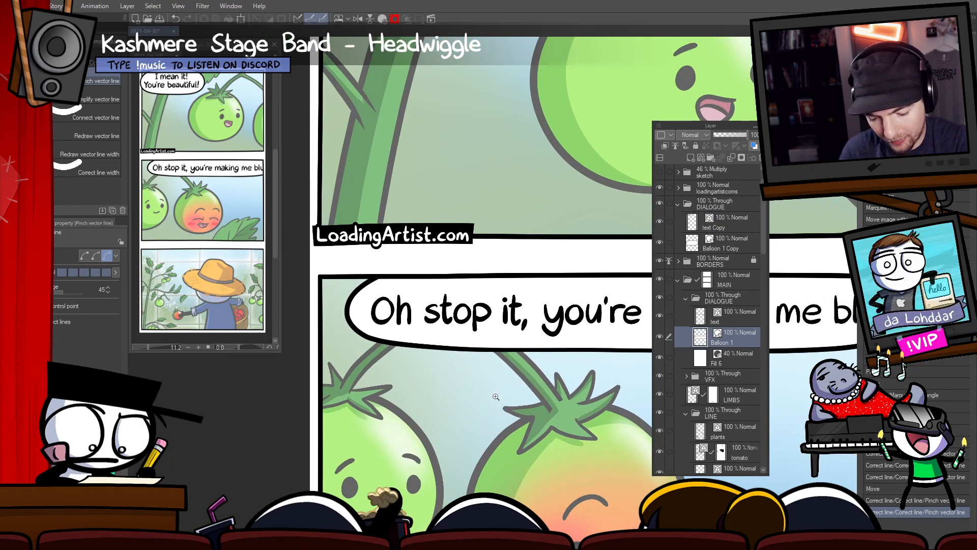
- Add a curved tail with the Balloon tail tool to the underside of the second panel's balloon, pointing toward the blushing tomato
drag(496, 396, 427, 401)
mouse_move(592, 436)
mouse_down()
mouse_move(594, 392)
mouse_move(619, 388)
mouse_up()
mouse_move(623, 335)
mouse_down()
mouse_move(649, 337)
mouse_move(542, 352)
mouse_move(599, 336)
mouse_move(540, 368)
mouse_up()
mouse_move(550, 437)
mouse_down()
mouse_move(560, 424)
mouse_move(563, 438)
mouse_up()
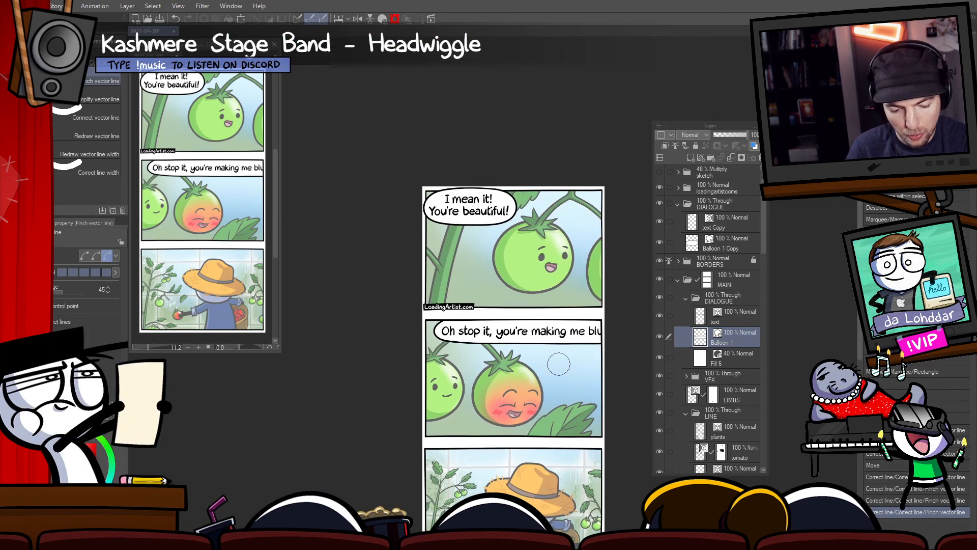
key(t)
click(109, 133)
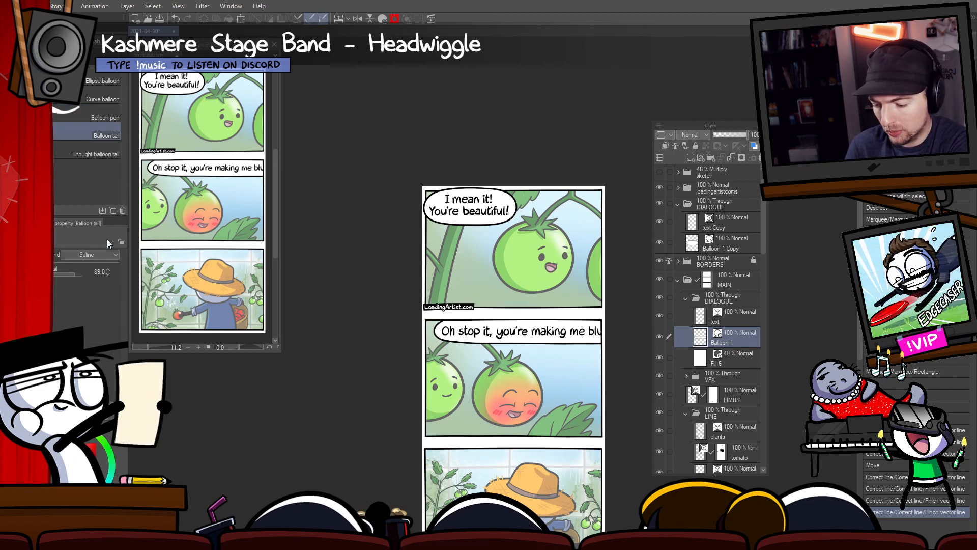
drag(524, 341, 576, 347)
click(618, 329)
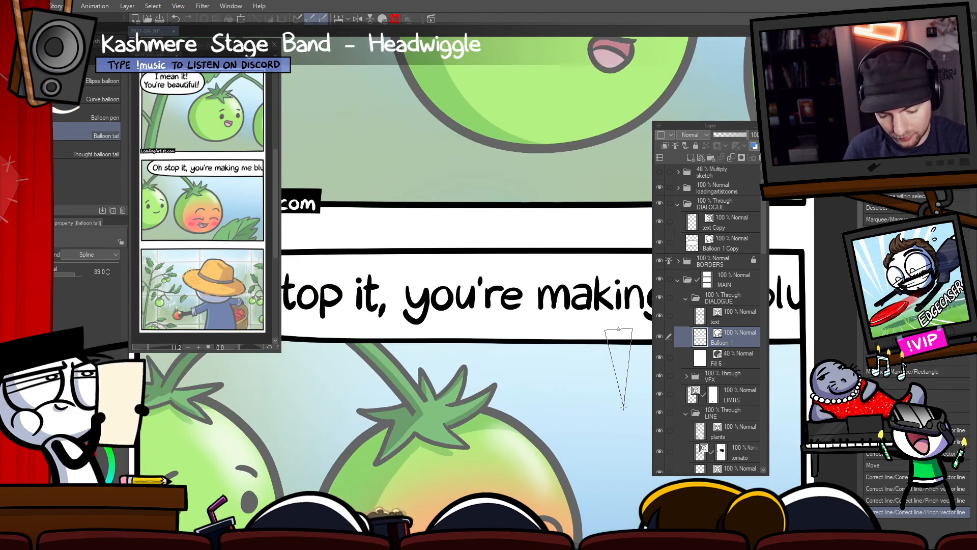
click(624, 404)
double_click(594, 465)
- Reshape the second panel's balloon tail with Pinch vector line so it curves toward the blushing tomato
key(y)
drag(621, 487, 548, 442)
drag(561, 334, 551, 221)
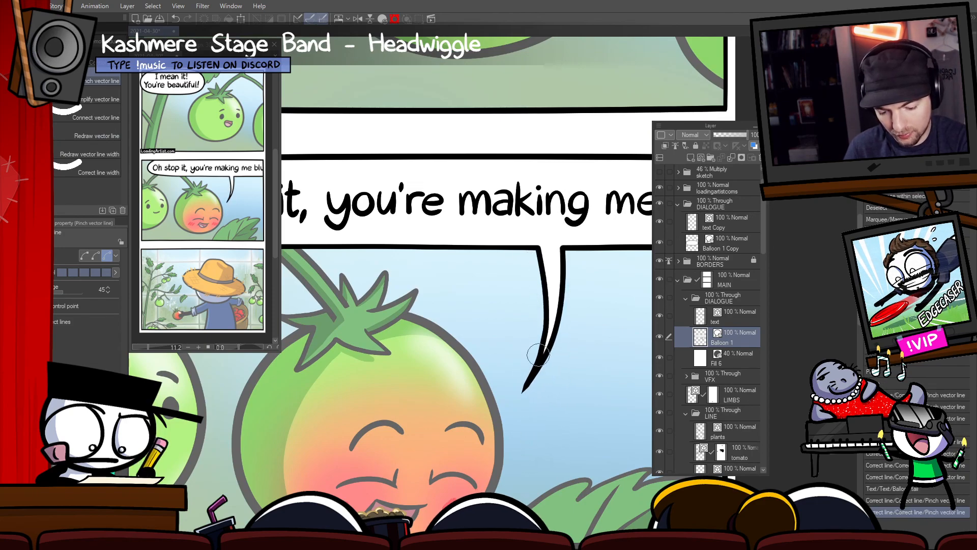
drag(533, 376, 530, 407)
drag(555, 404, 509, 456)
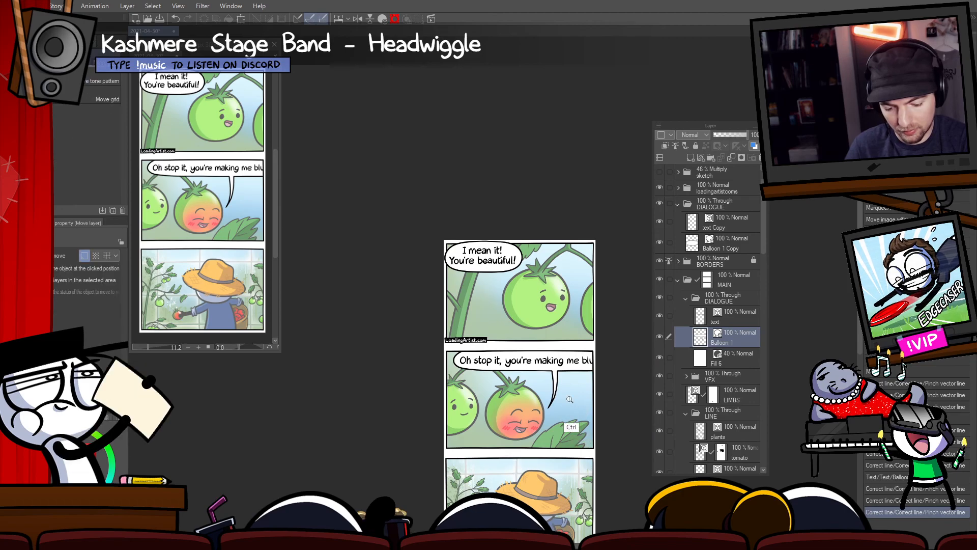
- Add a short tail to the first panel's balloon on the Balloon 1 Copy layer, pointing toward the speaking tomato
drag(529, 296, 559, 290)
key(t)
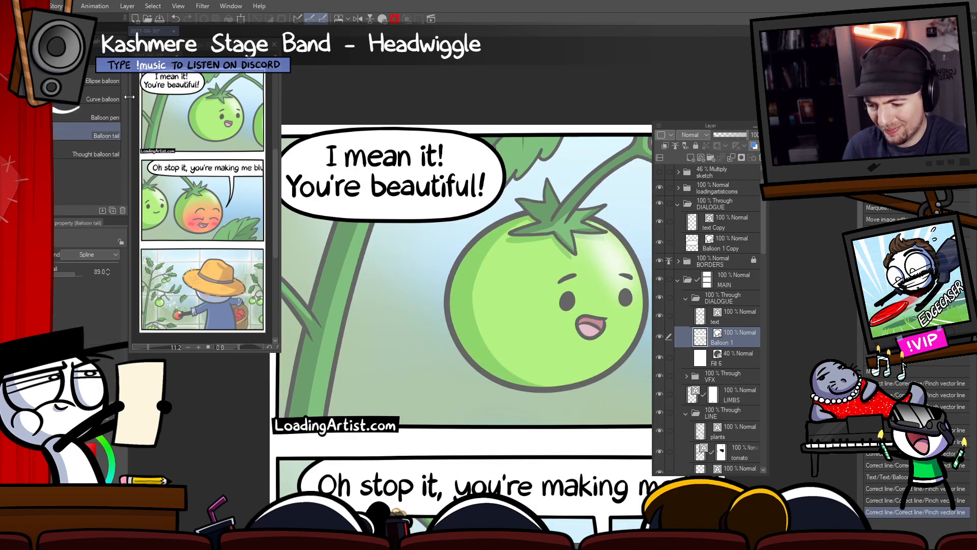
click(97, 253)
click(99, 263)
drag(423, 206, 506, 288)
key(ctrl+z)
drag(401, 205, 447, 254)
key(ctrl+z)
drag(561, 362, 505, 438)
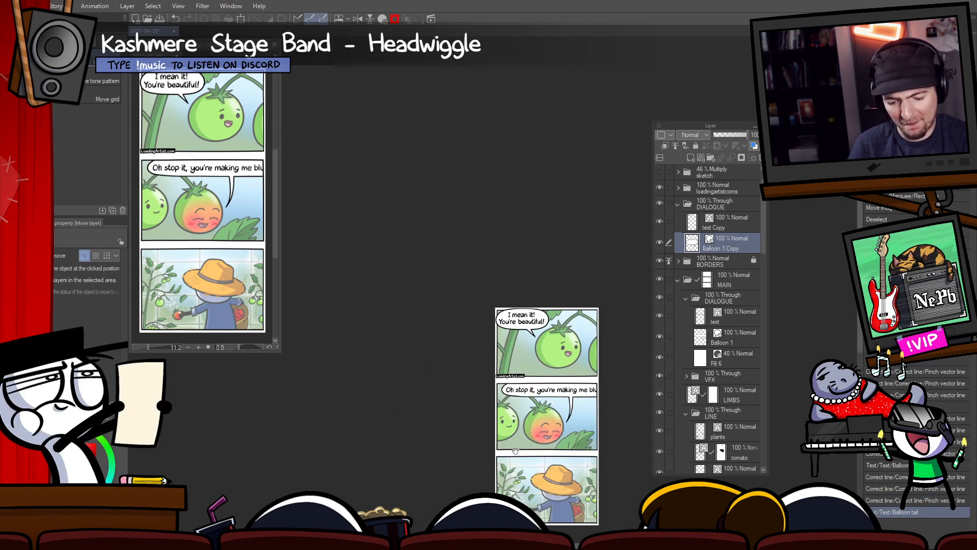
- Delete the 40% white Fill 6 layer below Balloon 1 in the DIALOGUE folder
drag(578, 488, 560, 429)
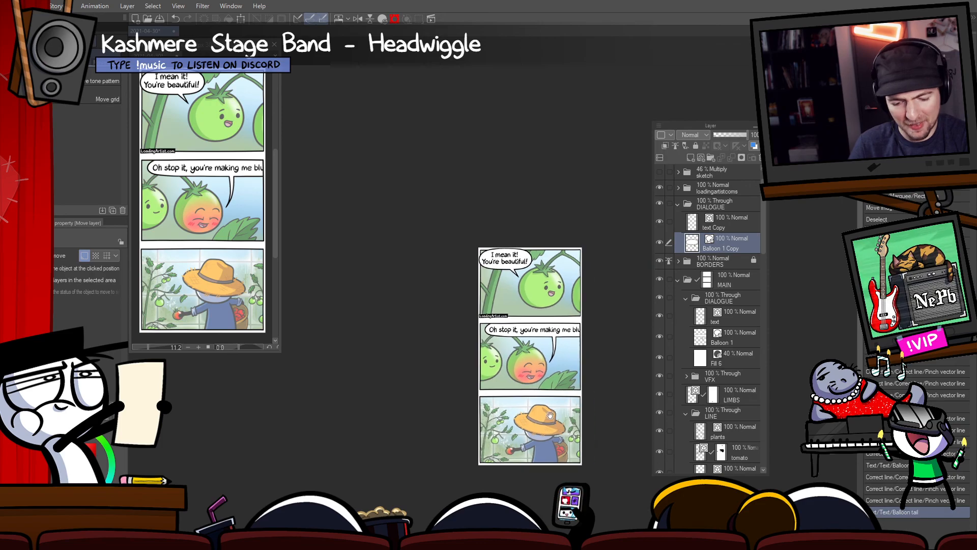
click(722, 356)
key(Delete)
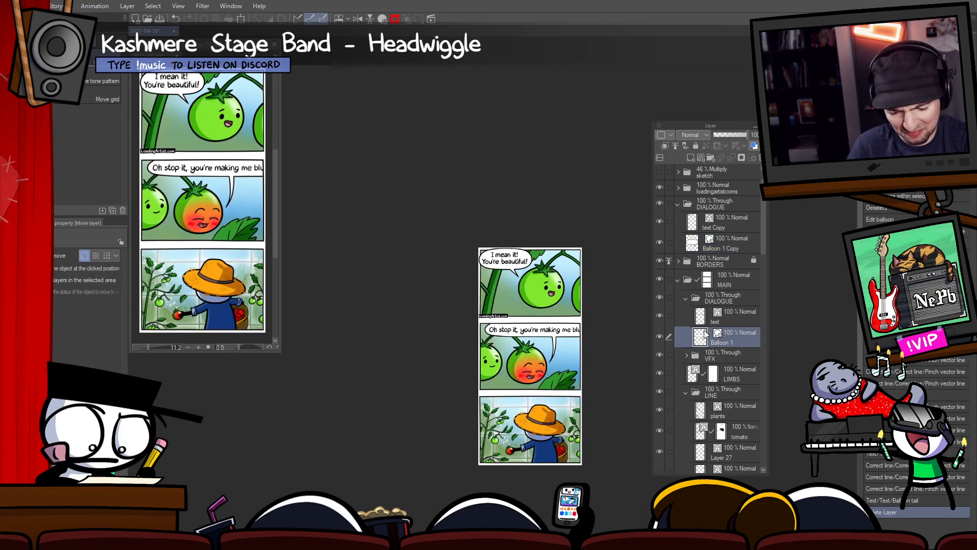
click(571, 362)
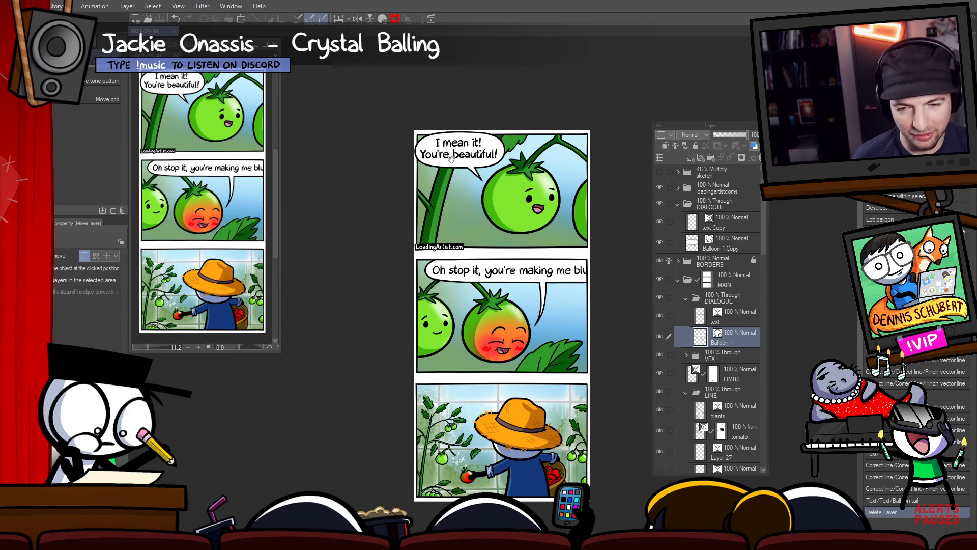
- Examine all three full-color panels with their dialogue, both close up and as a whole page
mouse_move(464, 165)
mouse_down()
mouse_move(457, 200)
mouse_move(487, 185)
mouse_move(452, 222)
mouse_move(450, 175)
mouse_up()
scroll(488, 187, up, 1)
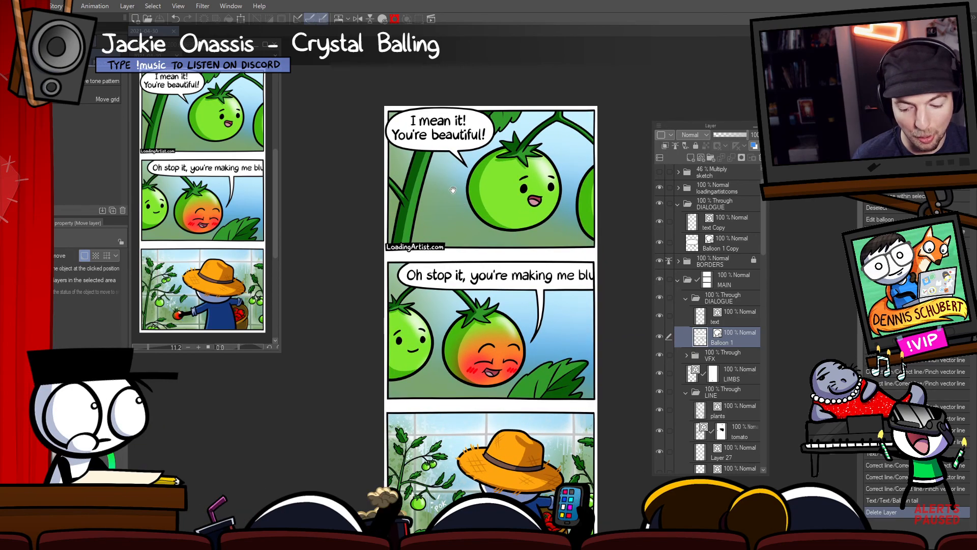
drag(491, 294, 526, 209)
drag(560, 335, 523, 310)
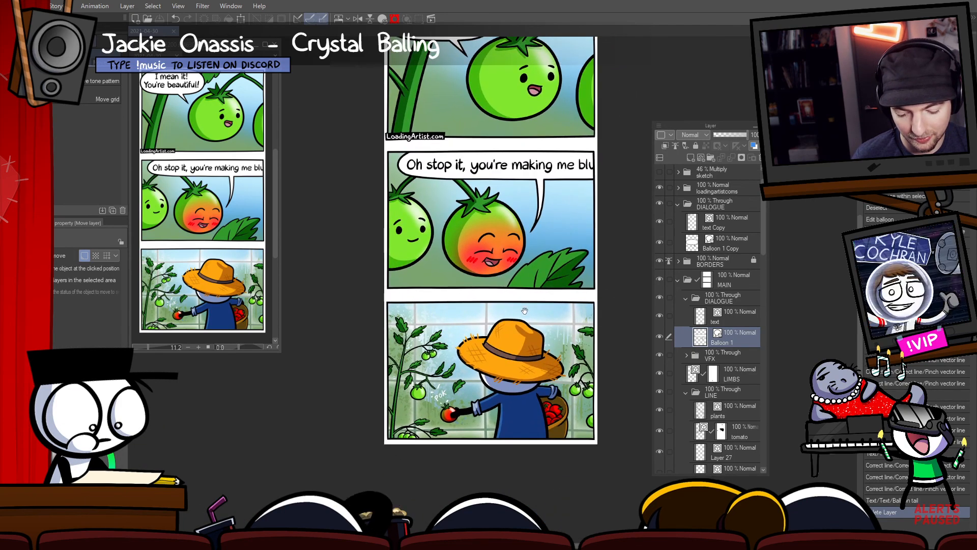
drag(479, 385, 489, 351)
scroll(488, 351, up, 1)
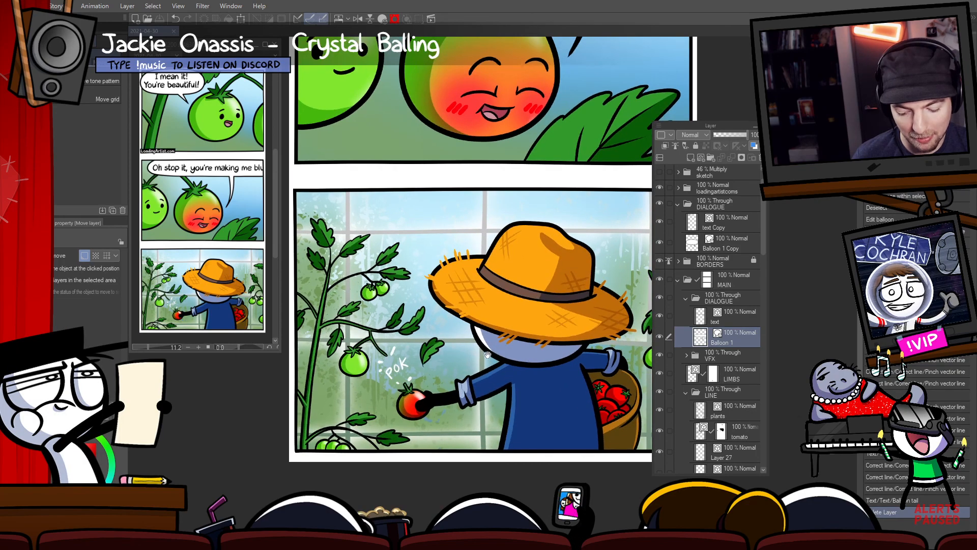
drag(425, 208, 376, 279)
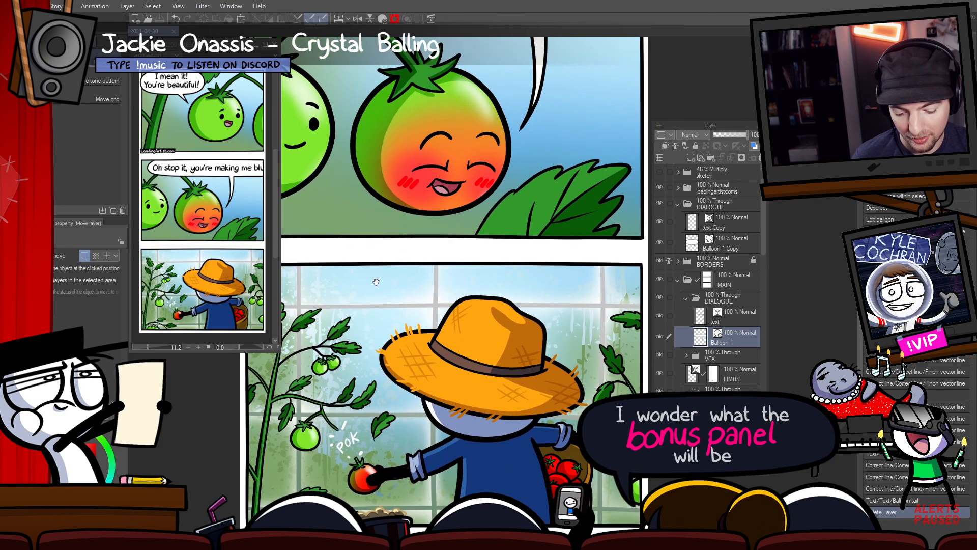
mouse_move(414, 136)
mouse_down()
mouse_move(411, 278)
mouse_move(393, 358)
mouse_move(454, 203)
mouse_move(508, 322)
mouse_up()
key(ctrl+0)
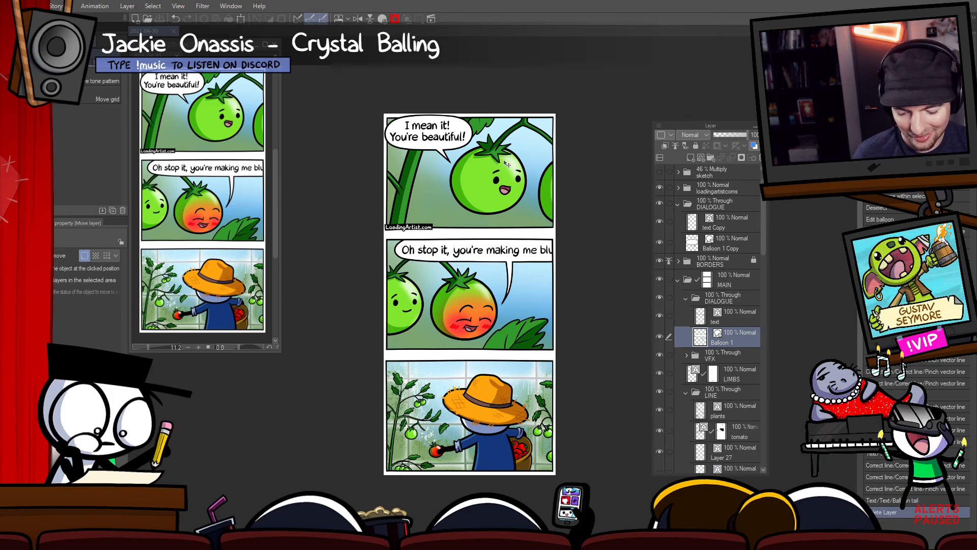
scroll(441, 399, up, 2)
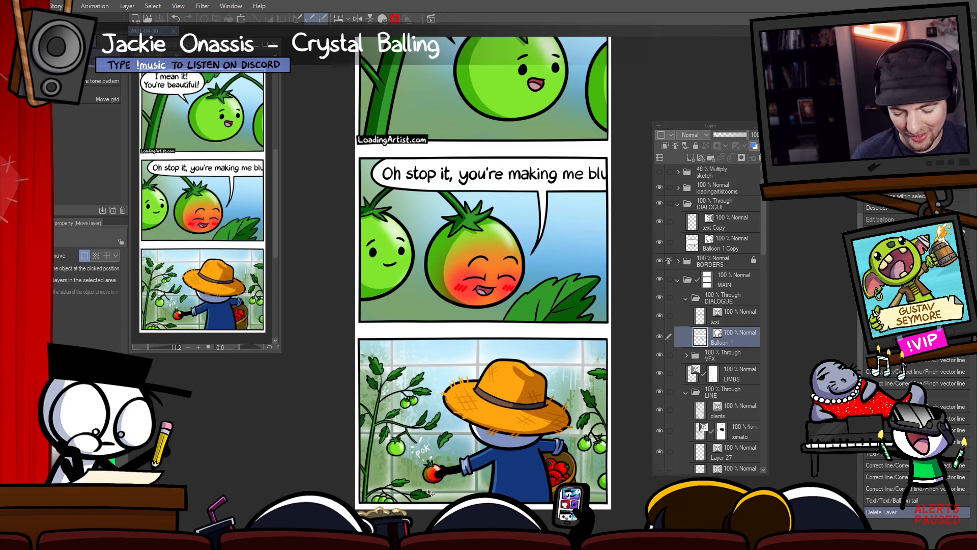
- Duplicate the white Fill 21 layer in the background's Folder 3 and clear the mask of the lower copy
click(412, 485)
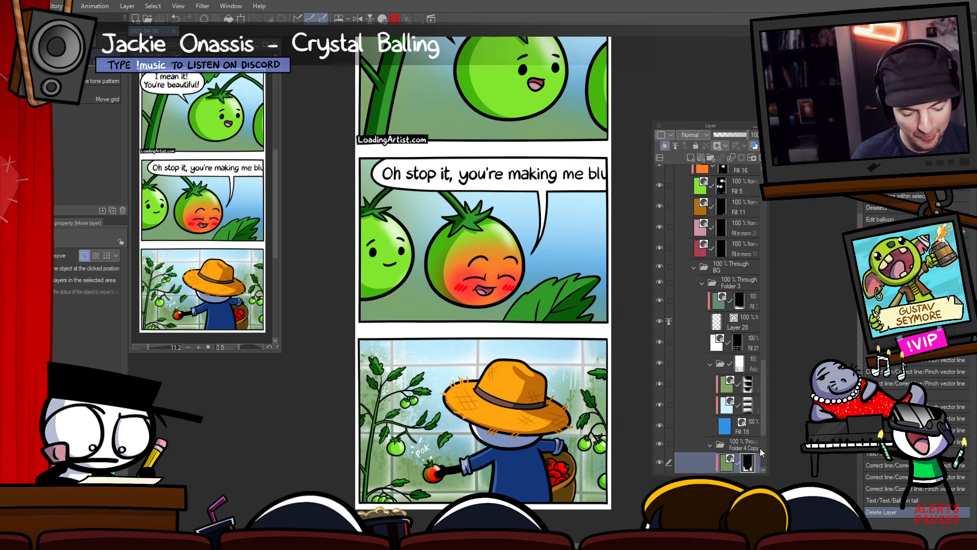
scroll(748, 449, down, 3)
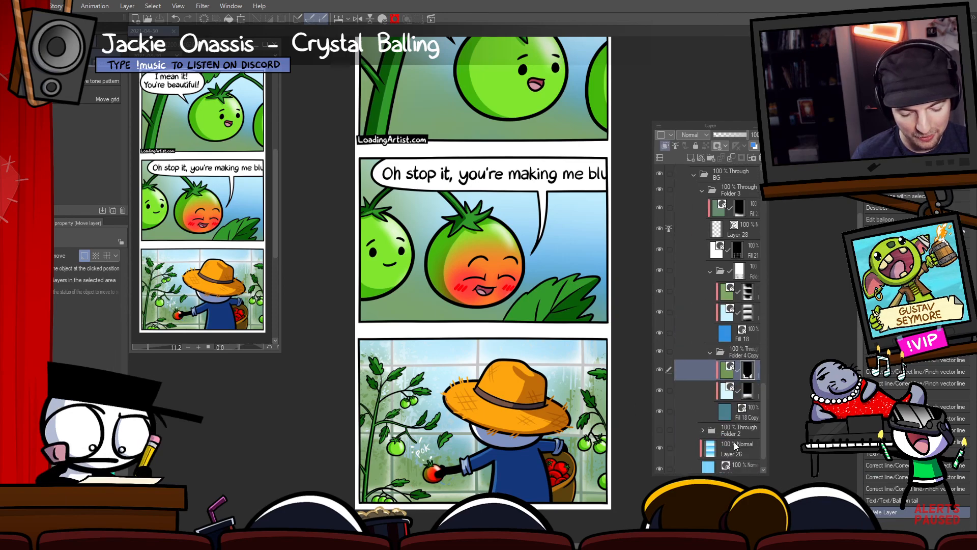
click(746, 257)
key(ctrl+c)
key(ctrl+v)
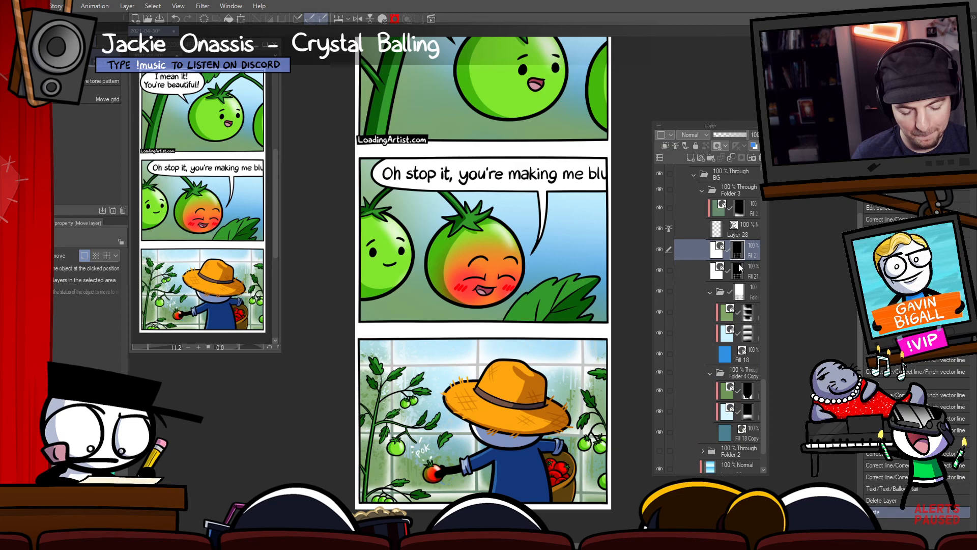
click(737, 261)
key(Delete)
- Set the Shadow airbrush size to 1500 and move the cleared Fill 21 layer above Folder 3 in the BG folder
key(b)
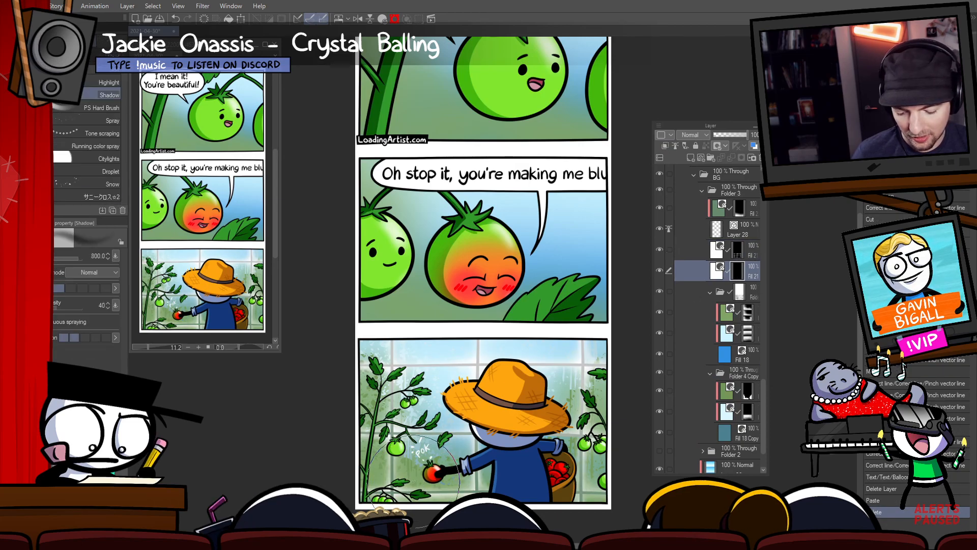
key(bracketright)
key(bracketright)
key(bracketright)
drag(413, 481, 432, 470)
key(ctrl+z)
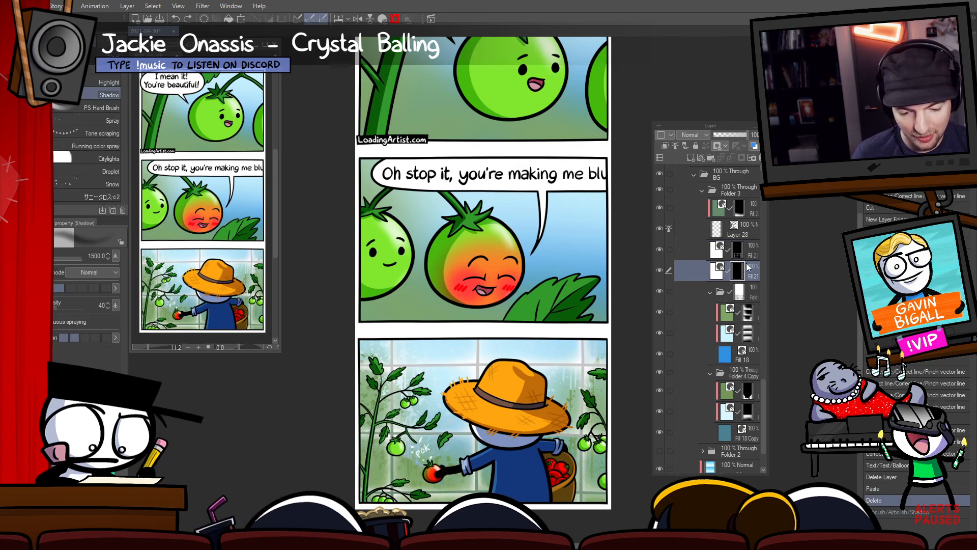
drag(747, 267, 738, 184)
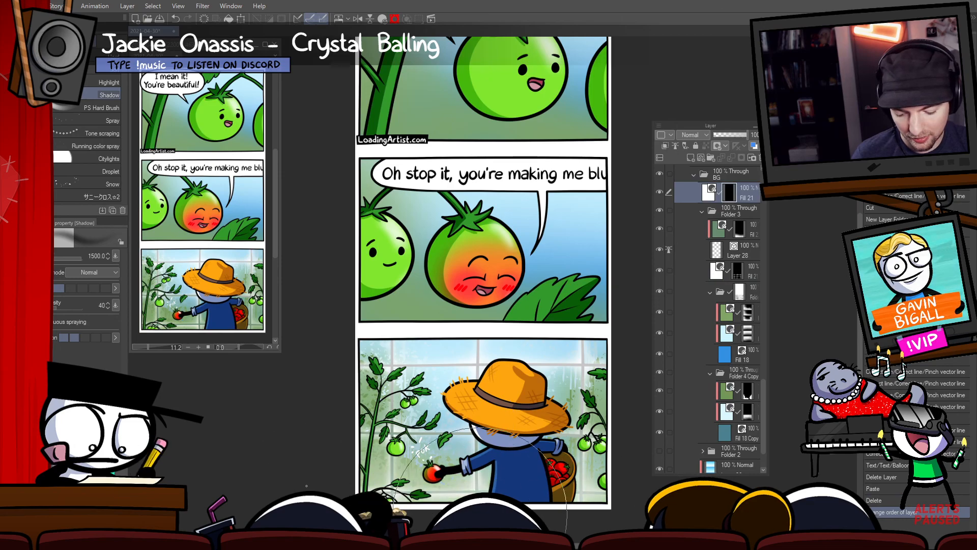
- Airbrush a soft haze across the lower background of the third panel on the Fill 21 mask, undoing unsatisfactory strokes
drag(306, 486, 471, 476)
key(ctrl+z)
key(ctrl+z)
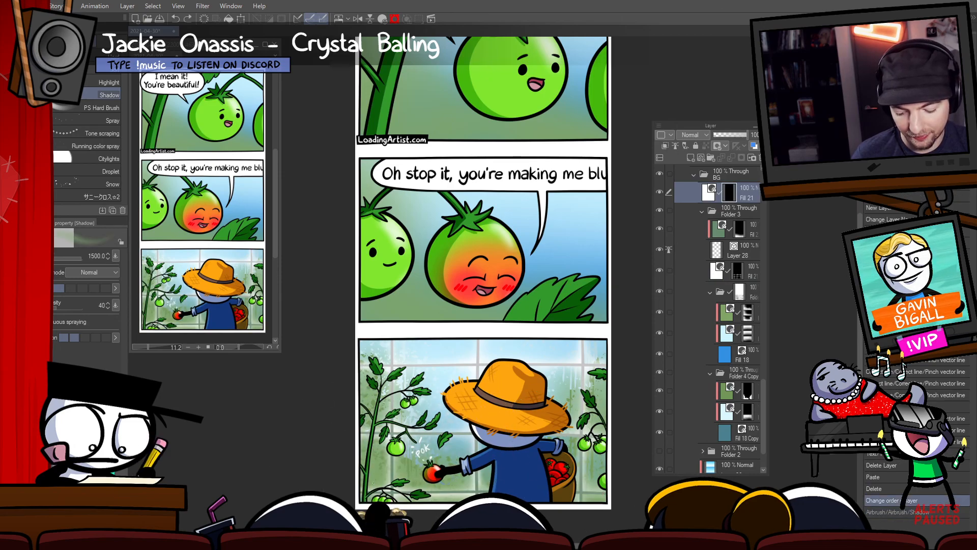
drag(373, 488, 560, 502)
key(ctrl+z)
mouse_move(363, 494)
mouse_down()
mouse_move(514, 506)
mouse_move(515, 495)
mouse_up()
key(ctrl+z)
- Change the Fill 21 layer's fill color from white to light green, trying blue and turquoise tints on the way
double_click(707, 195)
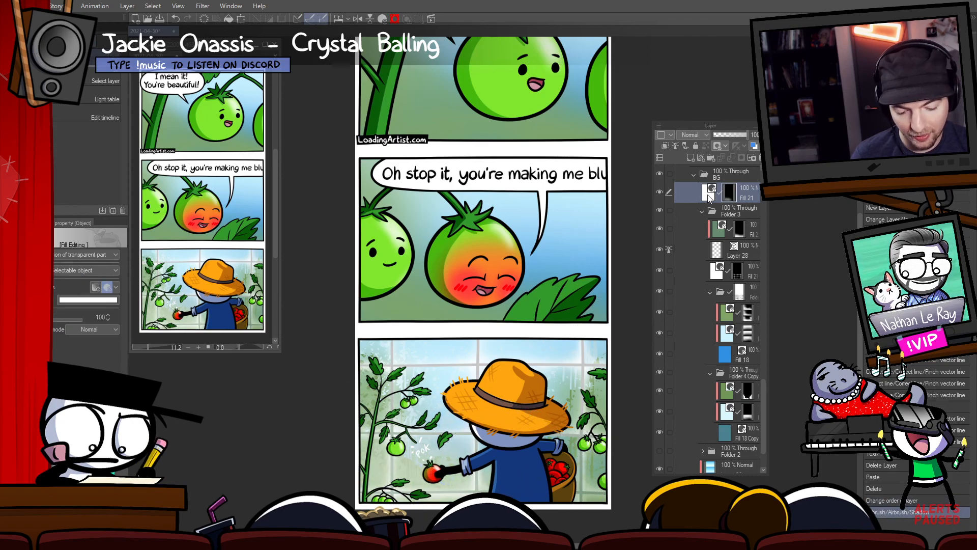
click(76, 422)
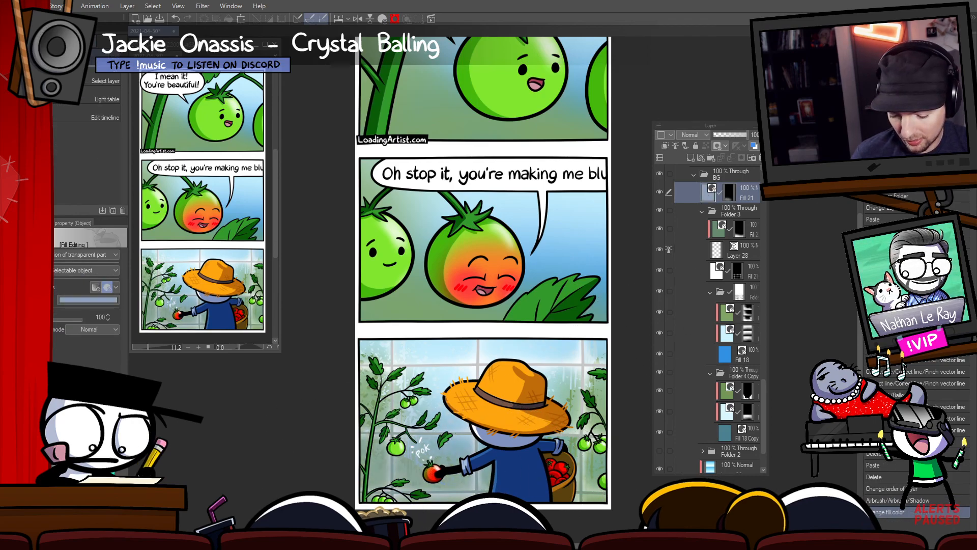
click(76, 423)
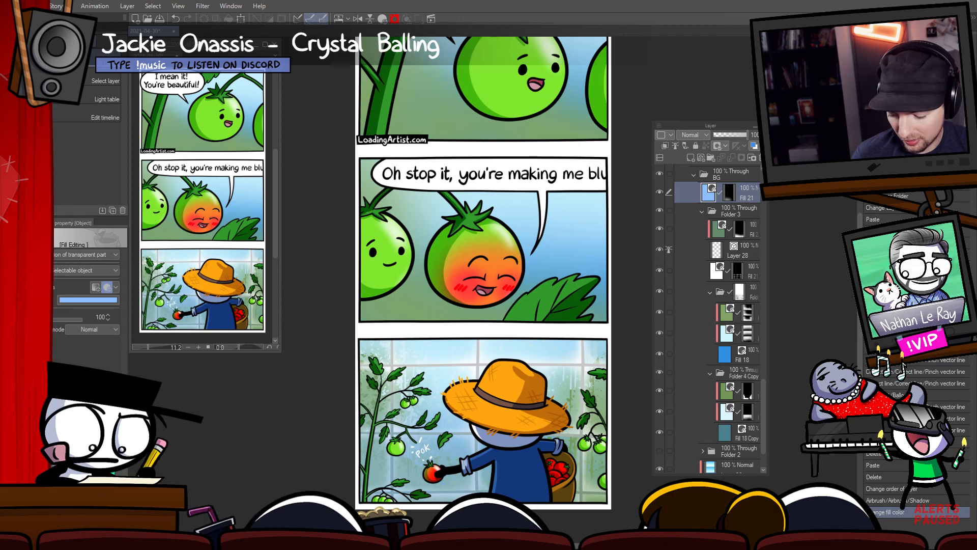
click(76, 423)
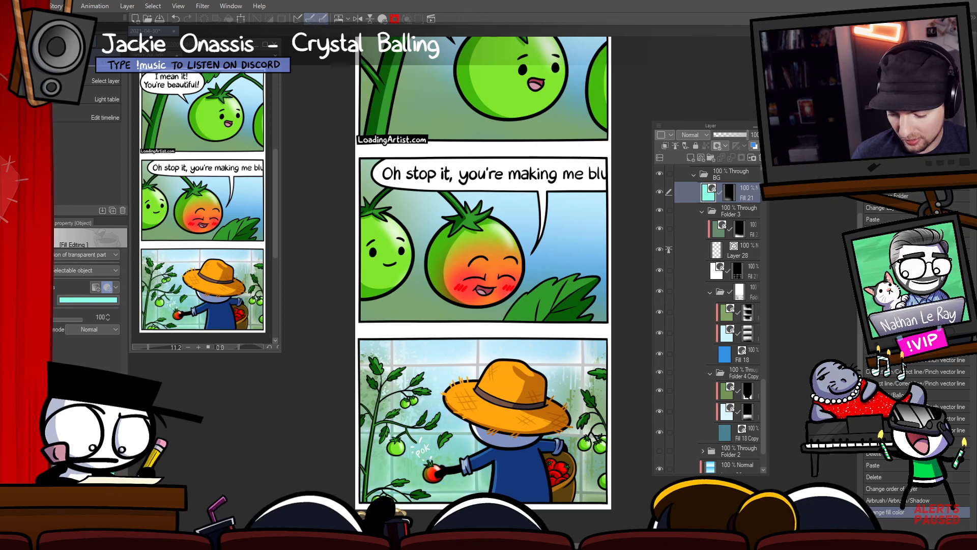
click(114, 474)
click(102, 430)
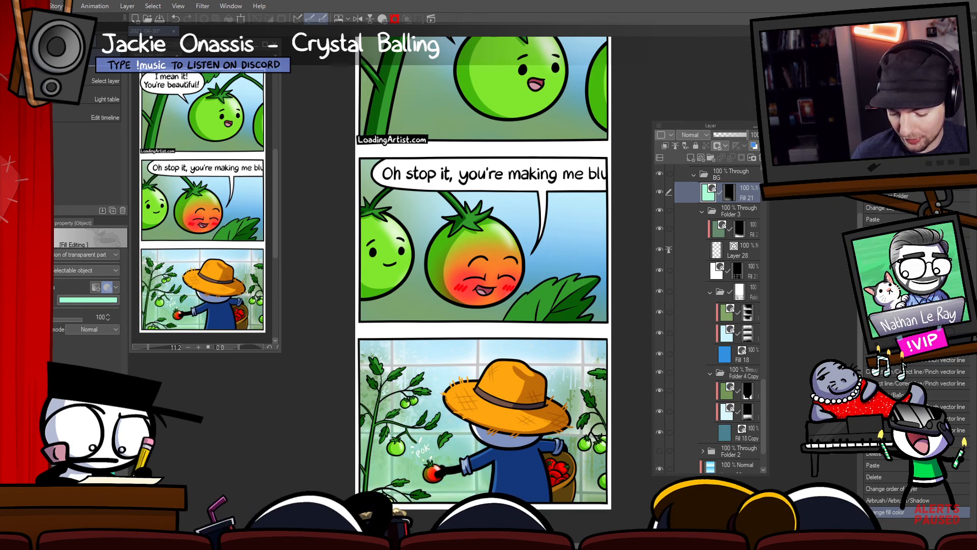
click(105, 438)
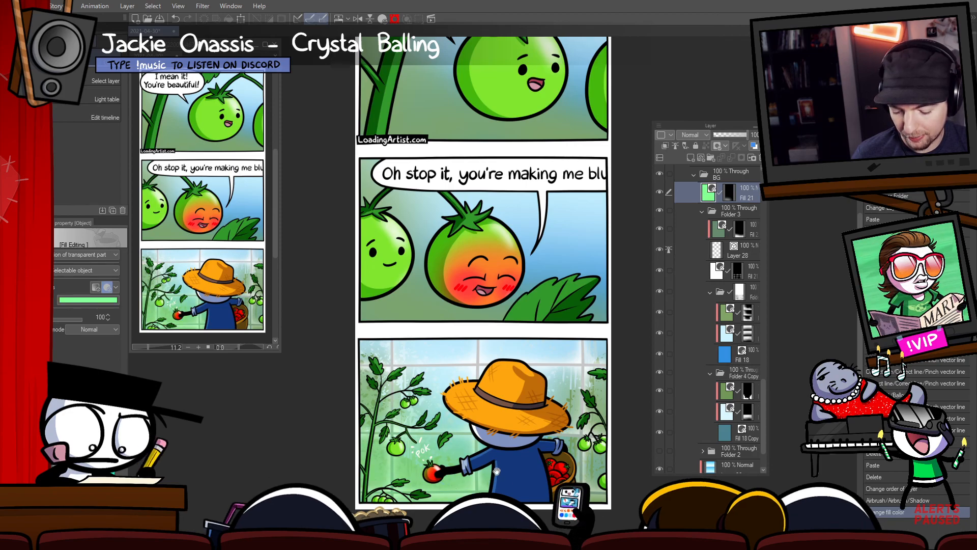
- Examine the third panel's green background haze close up and at page size, toggling the Fill 21 layer's visibility to compare
drag(419, 480, 443, 446)
key(k)
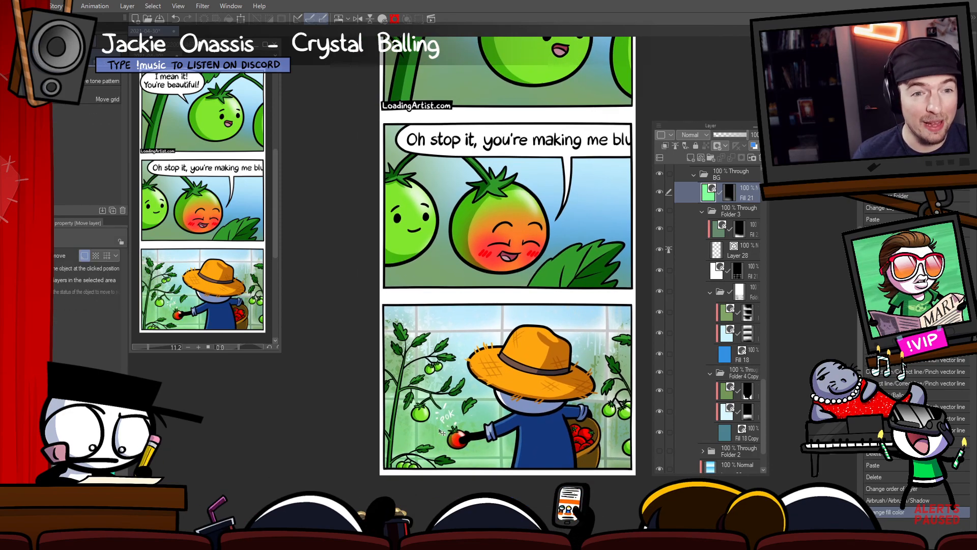
drag(472, 371, 440, 360)
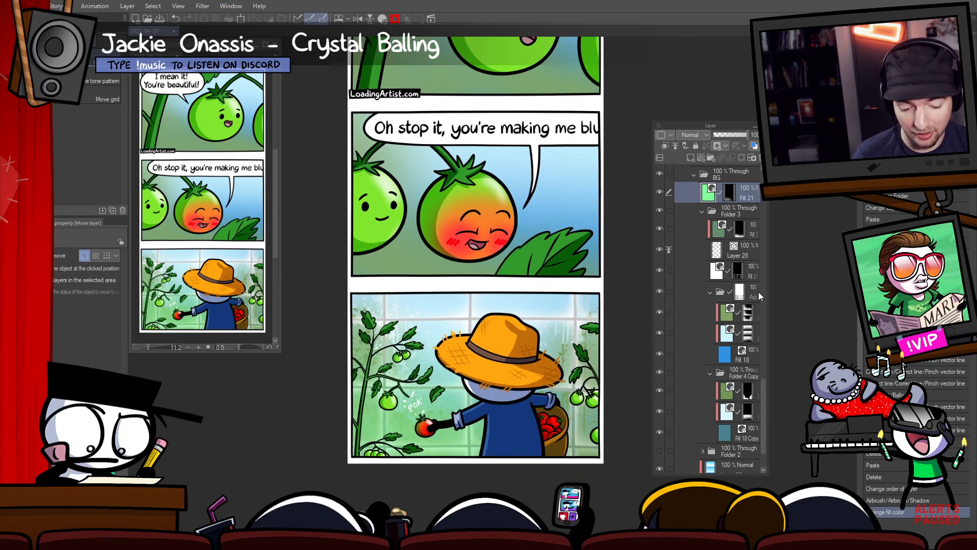
click(660, 192)
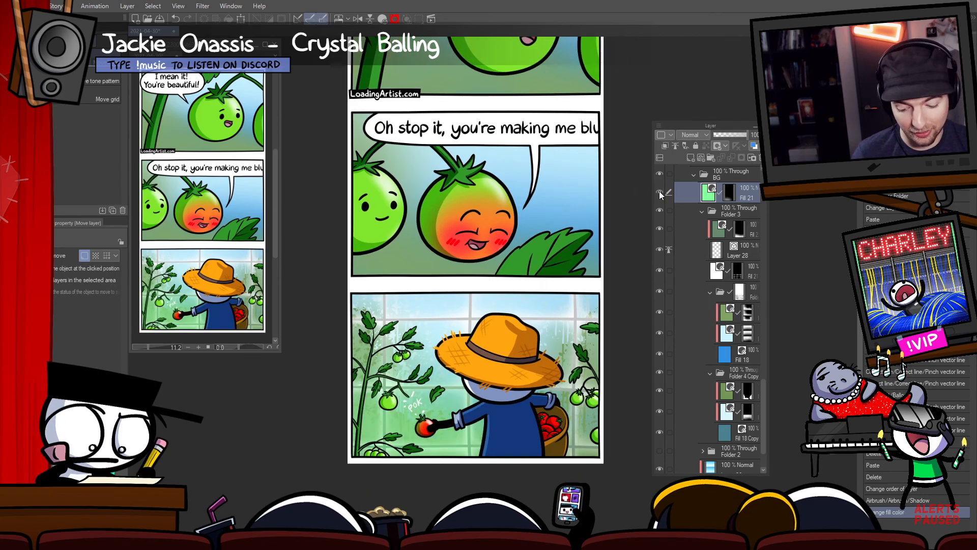
drag(452, 347, 486, 374)
drag(474, 381, 503, 381)
drag(424, 380, 455, 380)
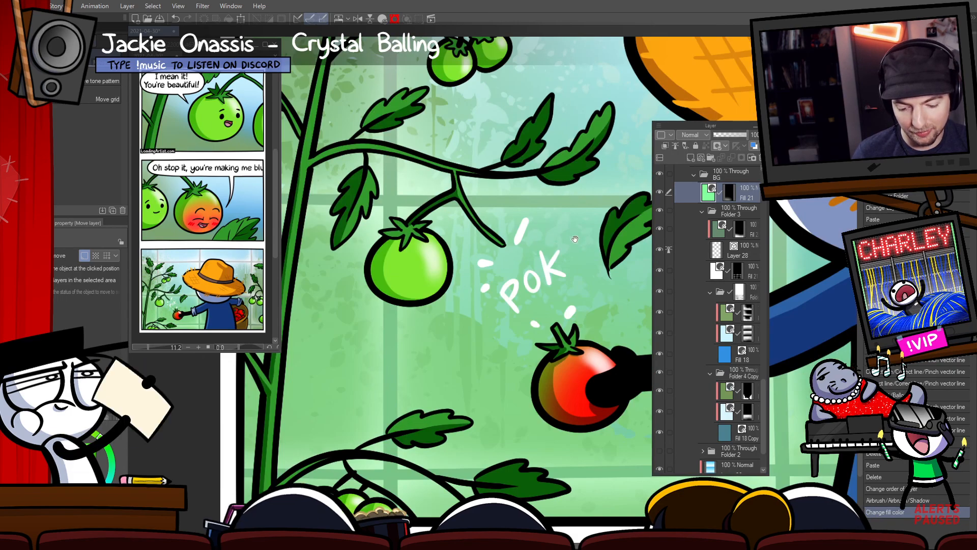
drag(471, 317, 436, 325)
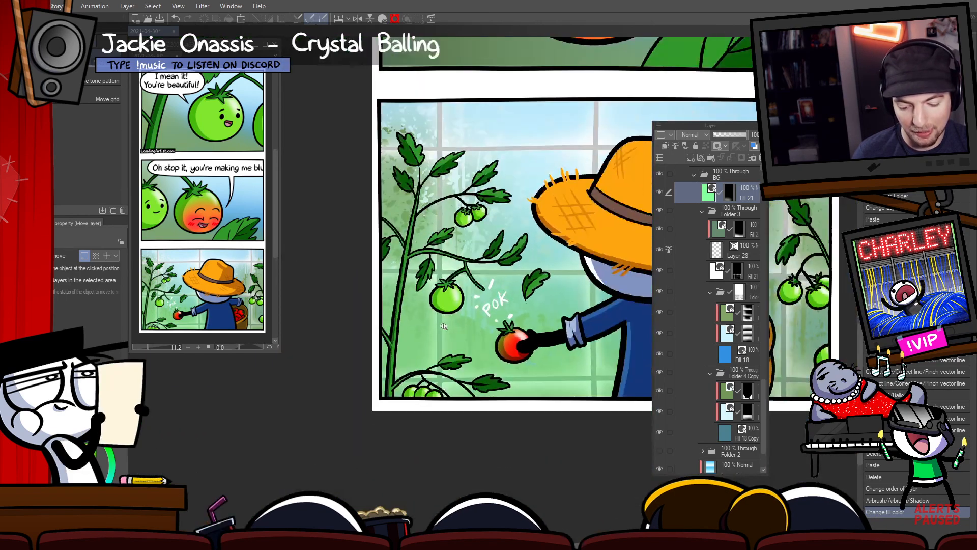
drag(509, 295, 408, 337)
drag(408, 337, 382, 375)
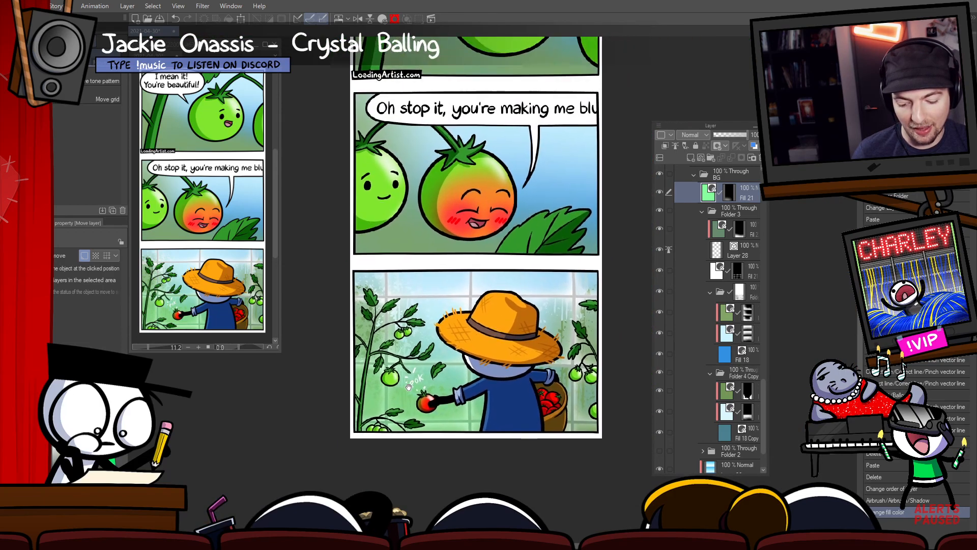
- Compare the third panel with and without the Fill 21 haze, checking it against the whole page
click(661, 194)
click(661, 194)
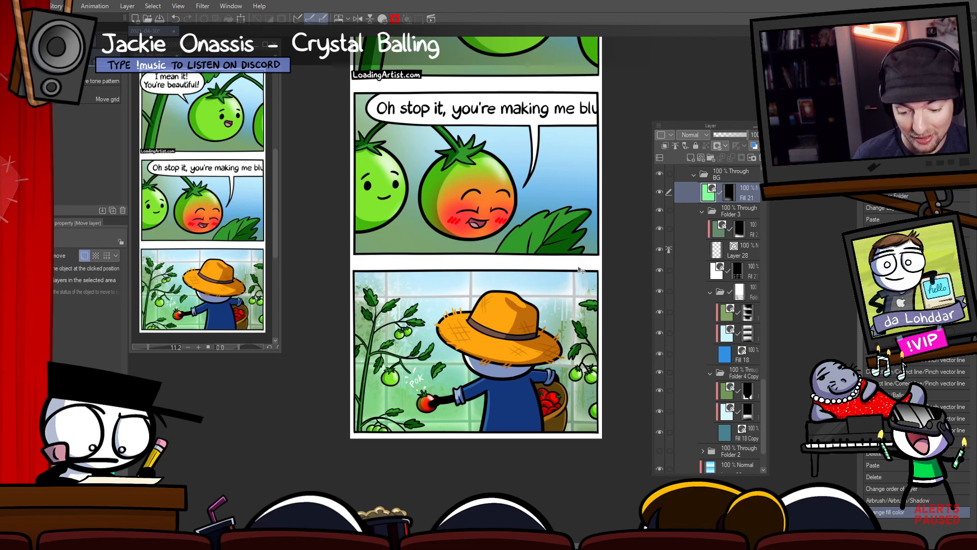
drag(579, 269, 551, 309)
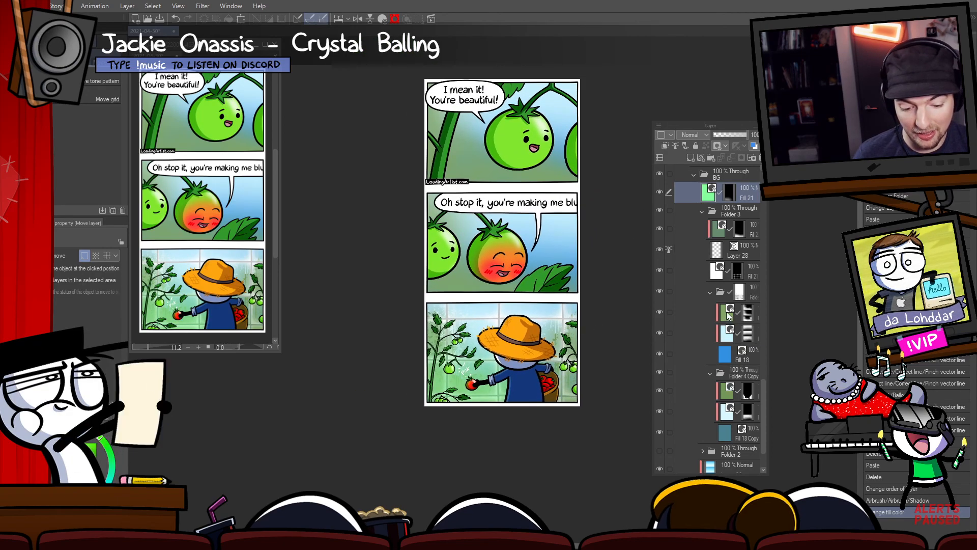
- Change the muted green background fill in the folder containing Fill 18 to a deeper, more saturated green, trying a bright green and comparing with the original
click(729, 315)
key(o)
click(81, 417)
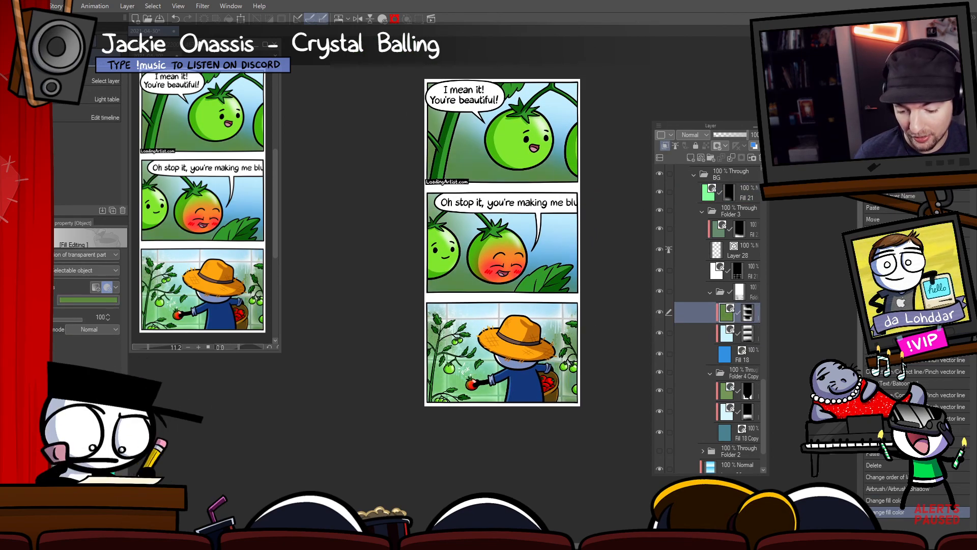
click(84, 407)
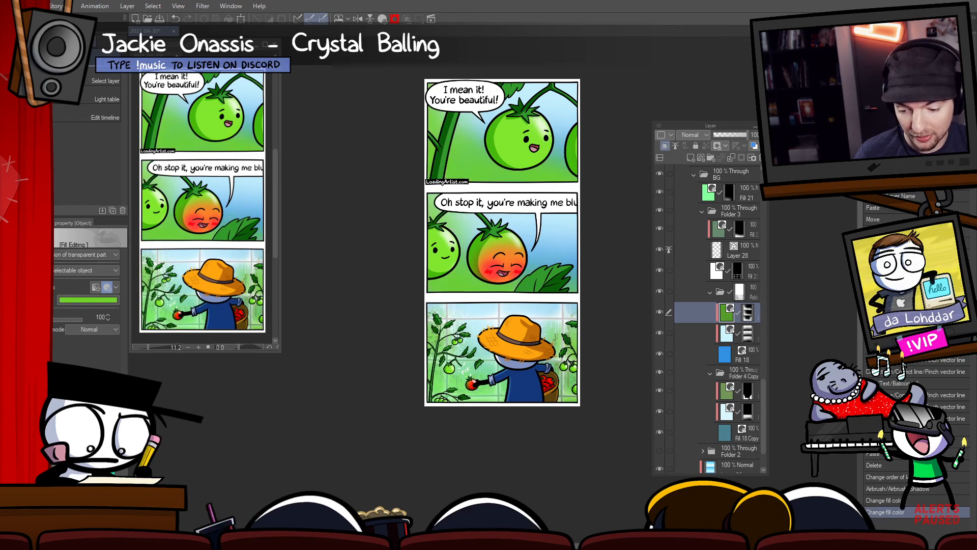
click(76, 420)
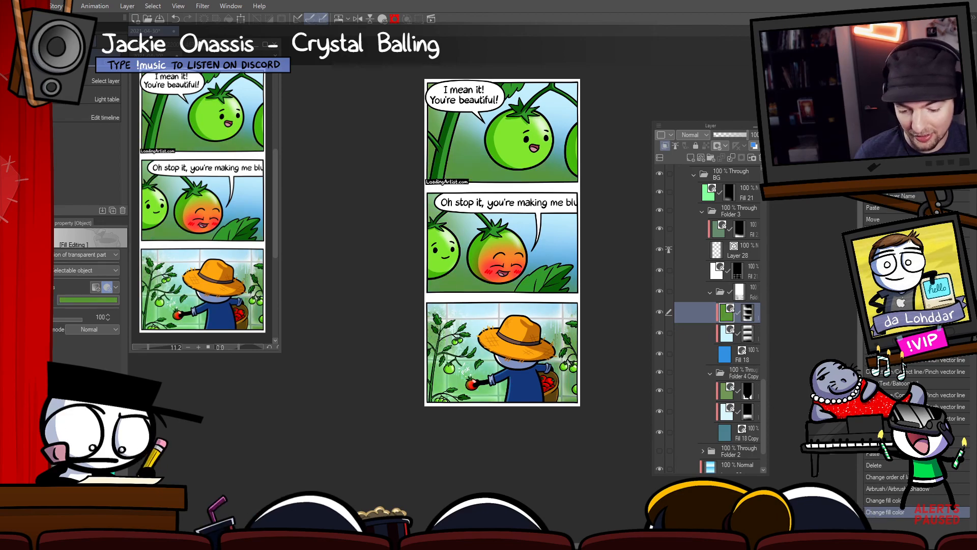
key(ctrl+z)
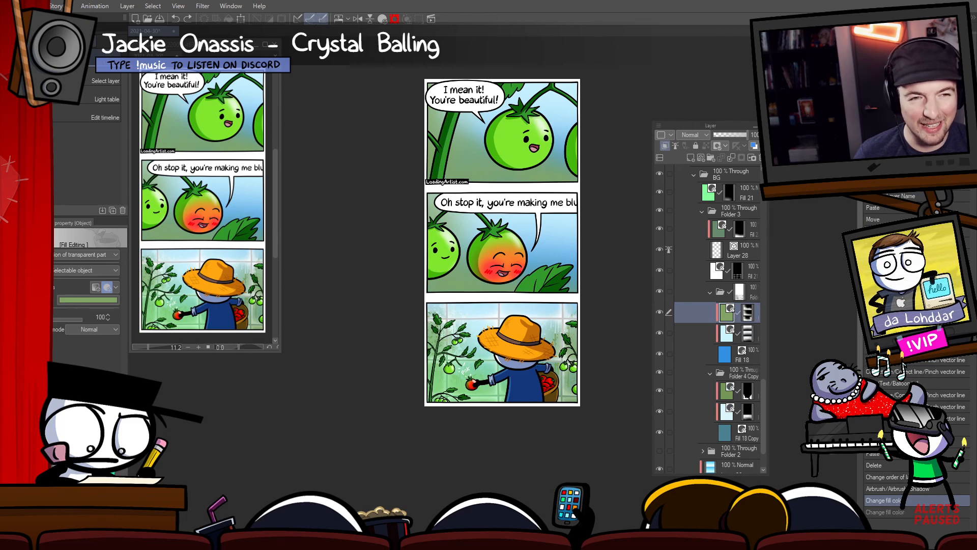
key(ctrl+y)
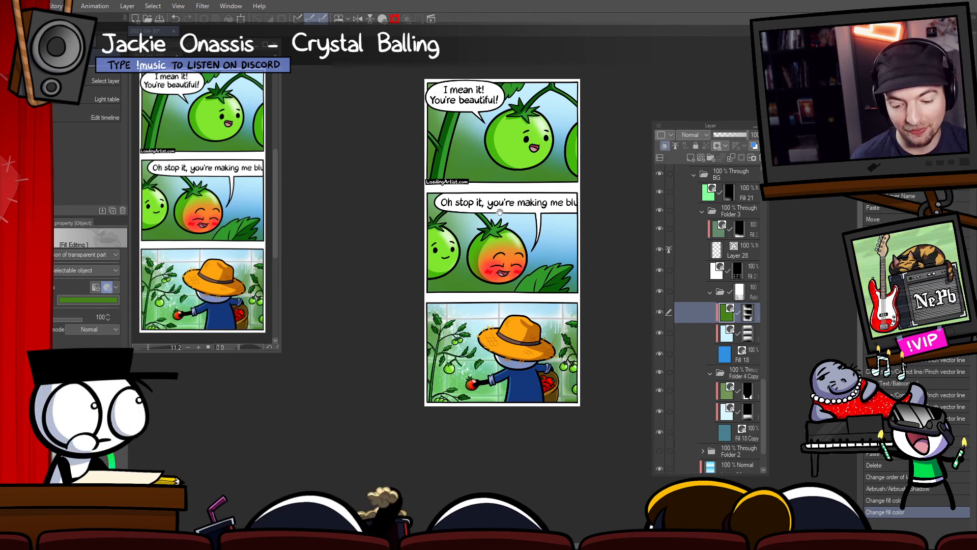
drag(417, 262, 410, 284)
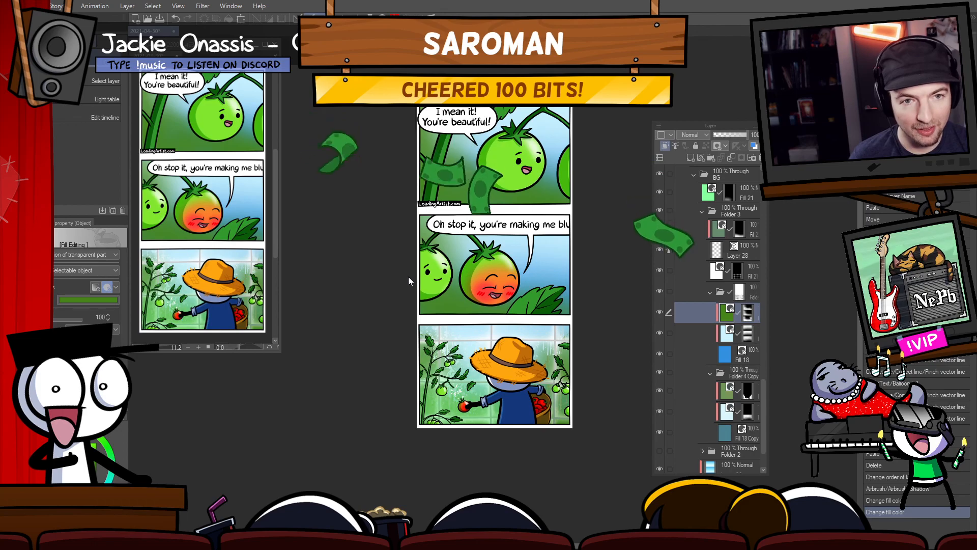